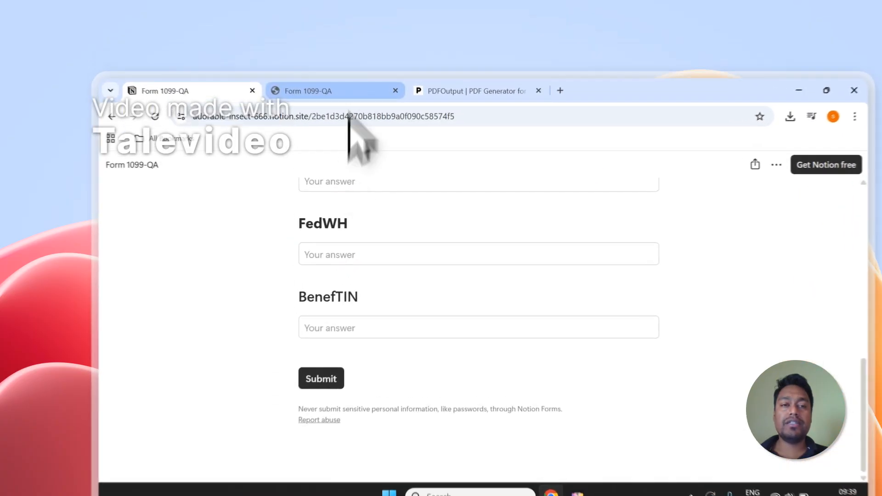
- Switch to the Form 1099-QA page in Notion and point out the Entry-1 and Entry-2 responses by selecting and deselecting them
left_click(304, 69)
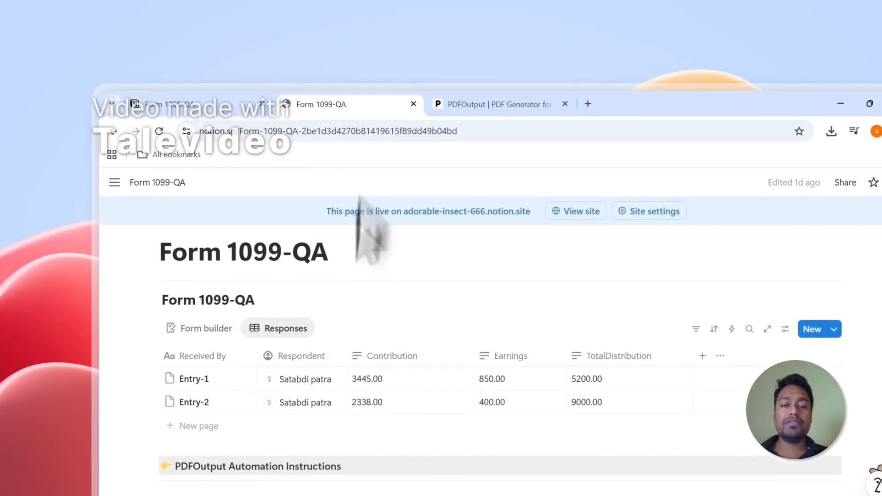
left_click(147, 352)
left_click(147, 375)
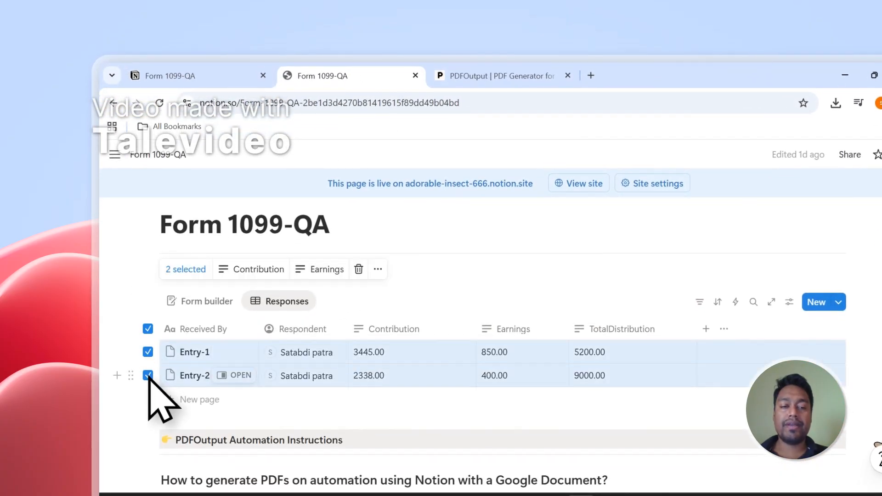
left_click(153, 327)
left_click(148, 352)
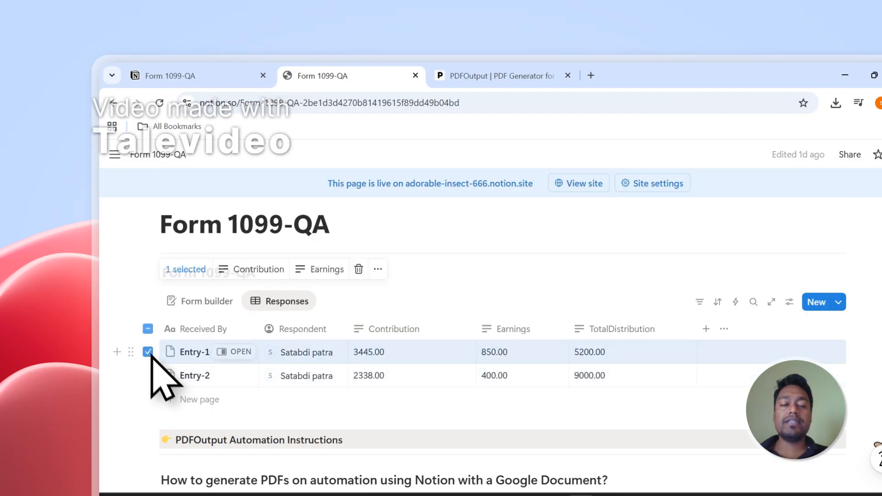
left_click(149, 375)
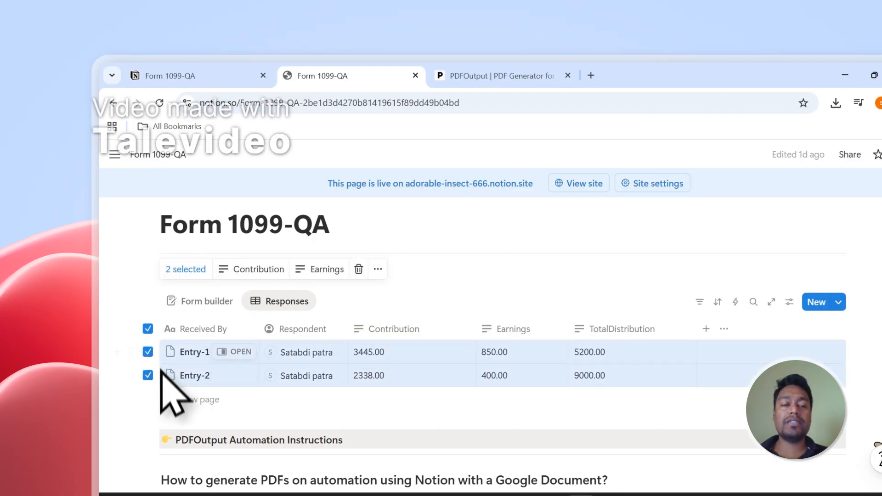
left_click(155, 329)
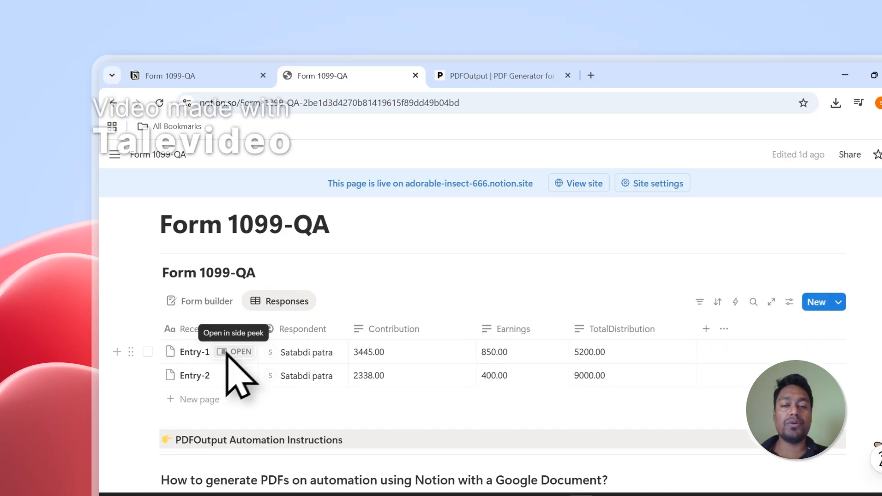
- Switch to the PDFOutput website and examine its headline about generating PDFs from Google Docs using a Notion Database
left_click(498, 69)
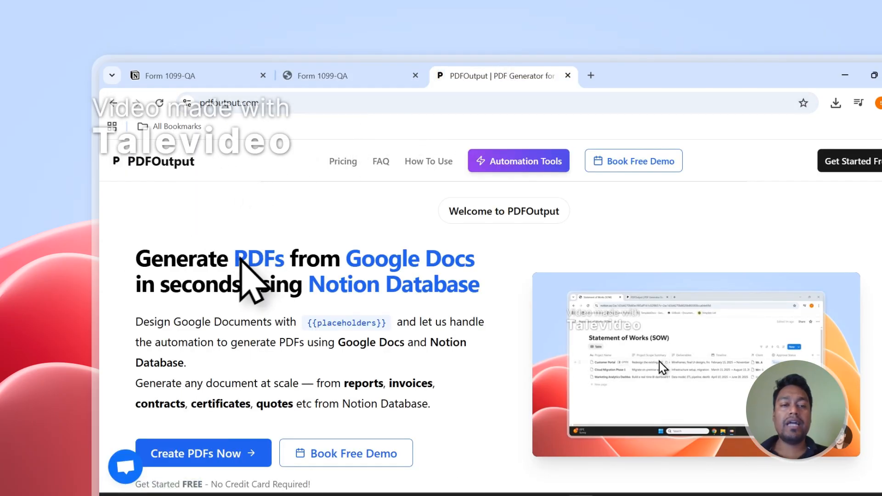
left_click_drag(255, 263, 284, 261)
left_click_drag(347, 260, 462, 276)
double_click(351, 289)
left_click_drag(351, 290, 490, 284)
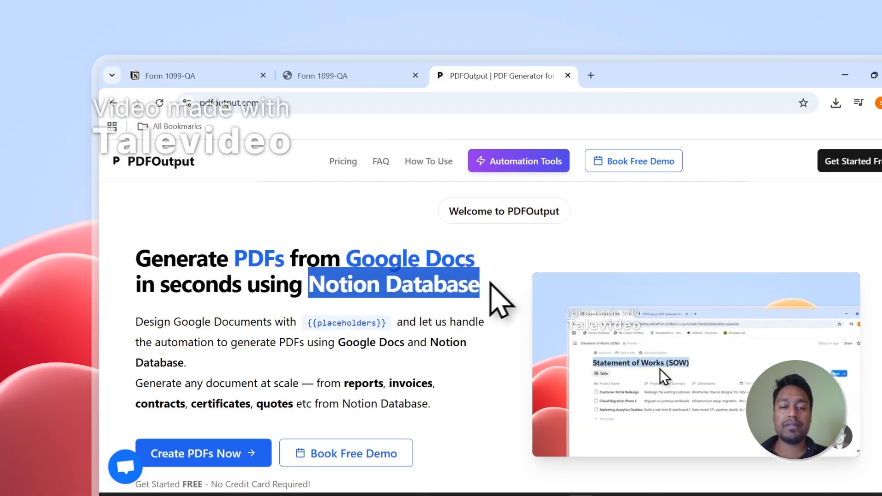
scroll(340, 324, "down", 1)
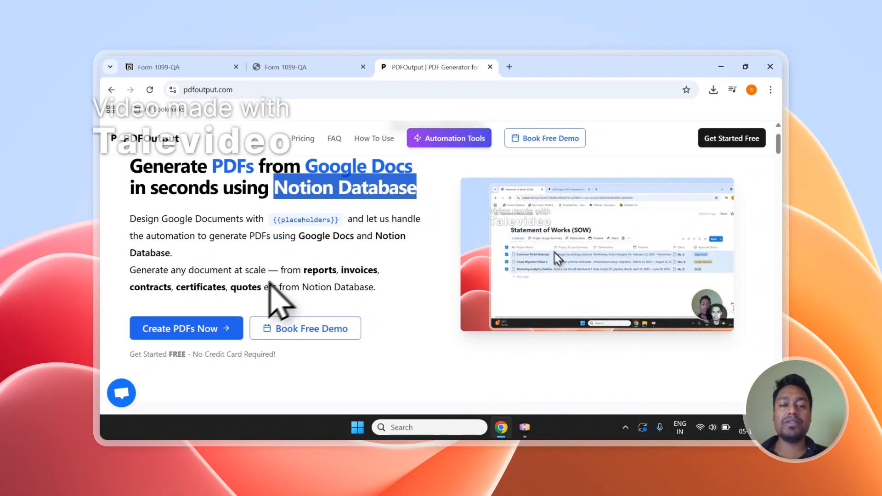
scroll(330, 271, "up", 1)
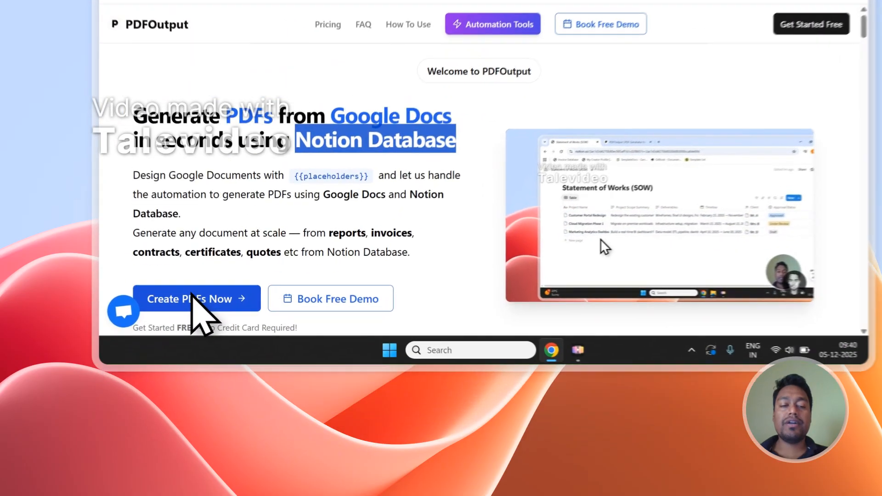
- Start creating PDFs and sign in to PDFOutput with an existing Google account
left_click(191, 295)
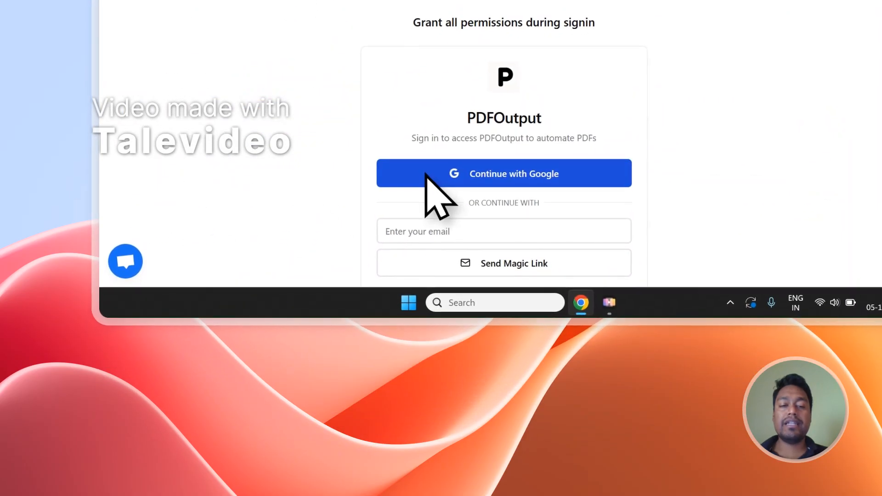
left_click(425, 175)
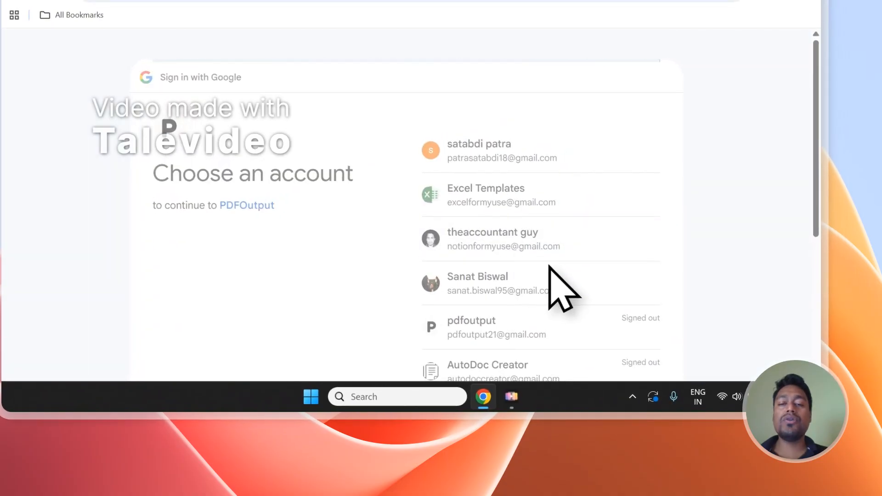
left_click(583, 275)
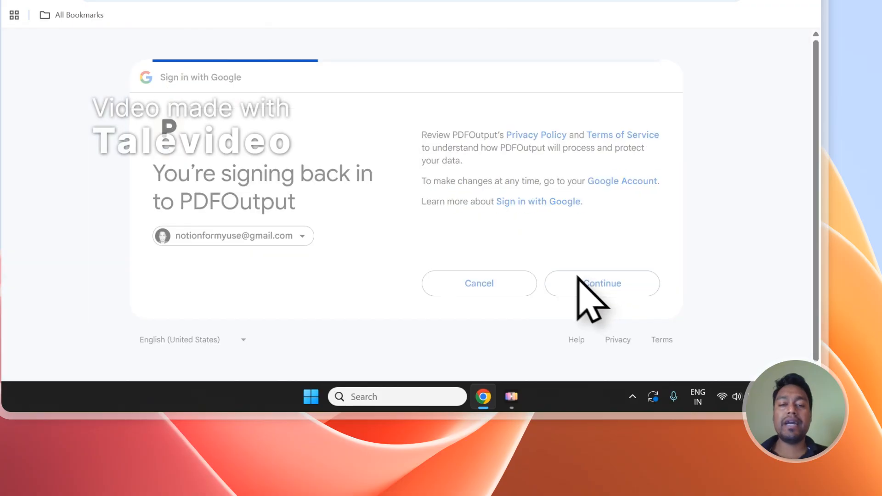
left_click(588, 365)
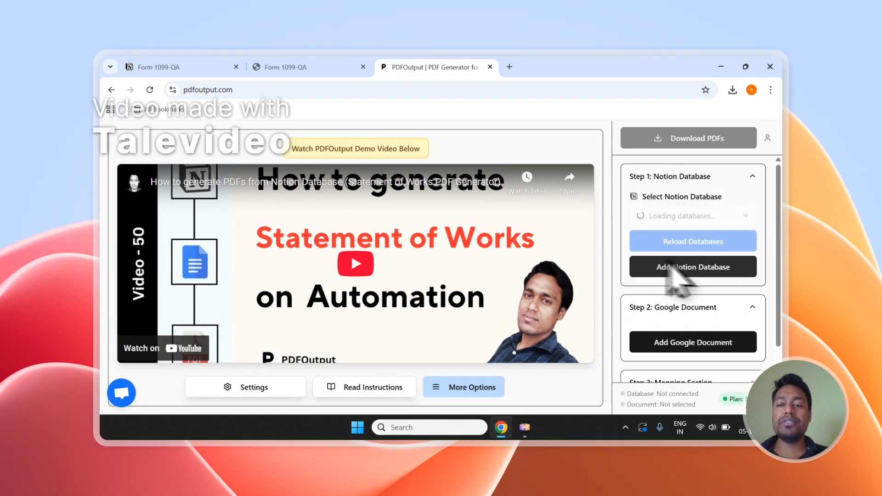
- Look through the setup steps for the Google document, the mapping section and the list of database properties
scroll(662, 192, "down", 2)
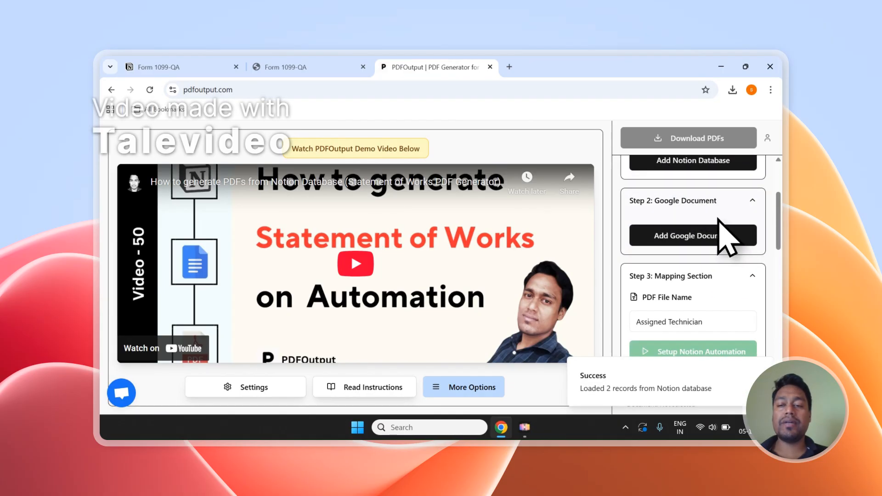
scroll(724, 258, "down", 4)
scroll(695, 232, "down", 2)
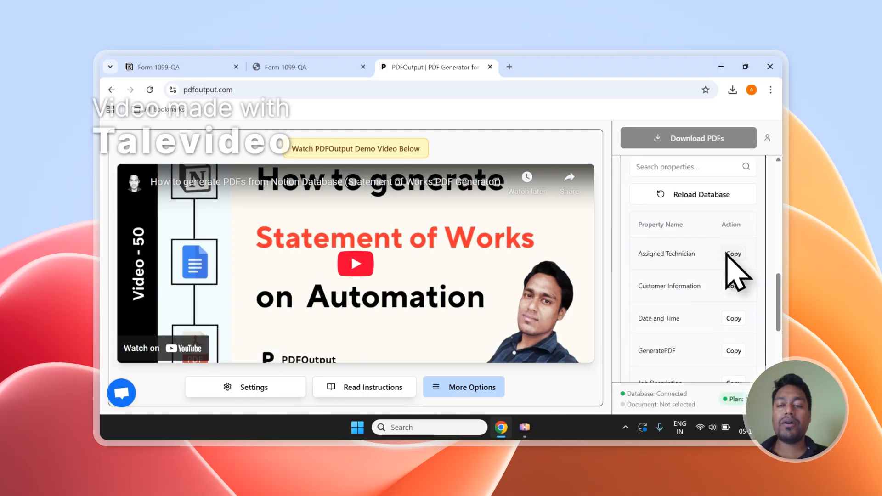
scroll(728, 262, "down", 3)
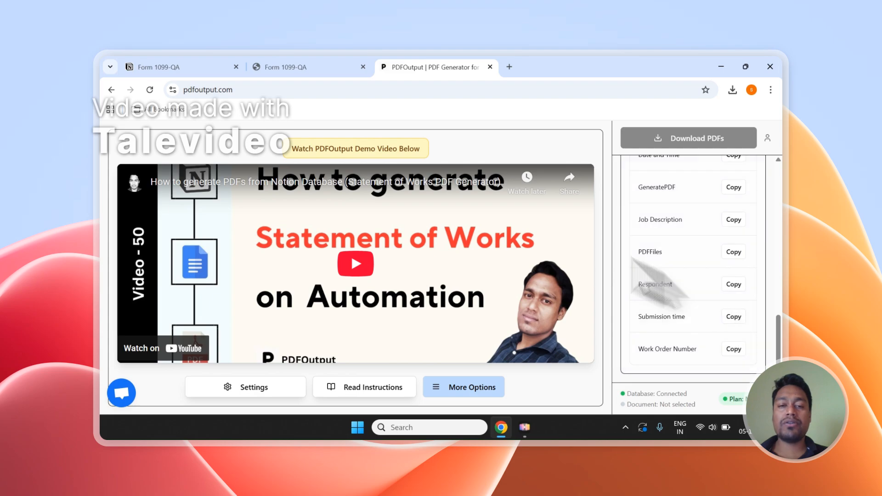
scroll(781, 234, "up", 10)
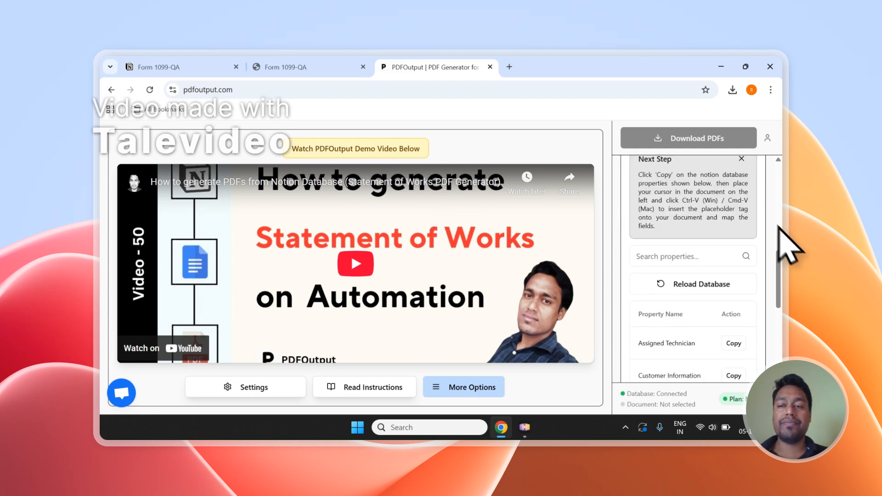
- Start adding a Notion database to PDFOutput and copy the Form 1099-QA page title from Notion
left_click(707, 267)
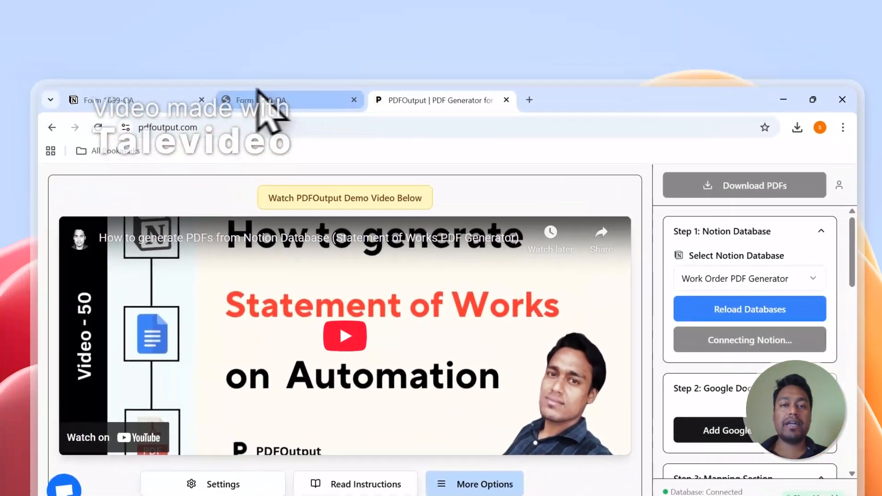
left_click(280, 66)
scroll(299, 377, "up", 1)
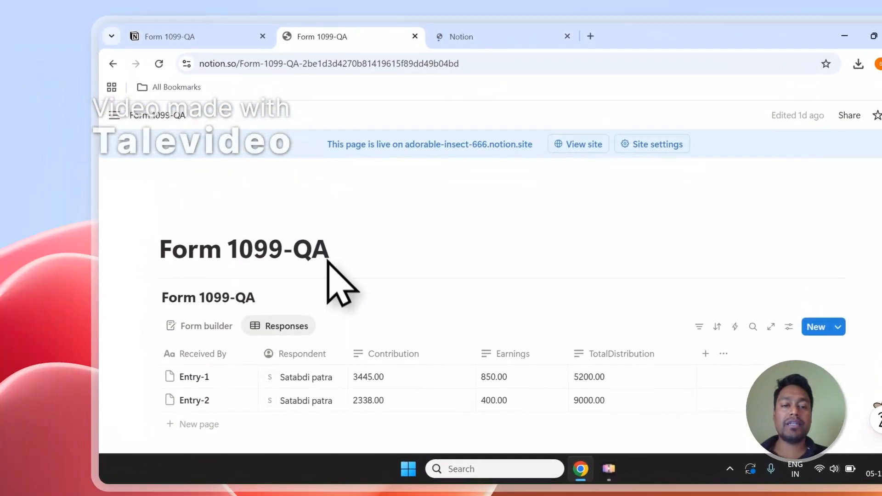
left_click_drag(294, 258, 168, 255)
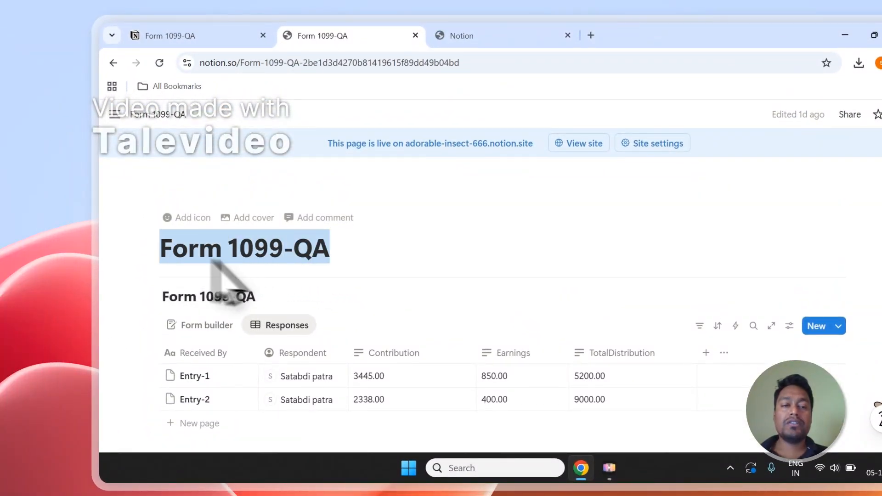
right_click(259, 256)
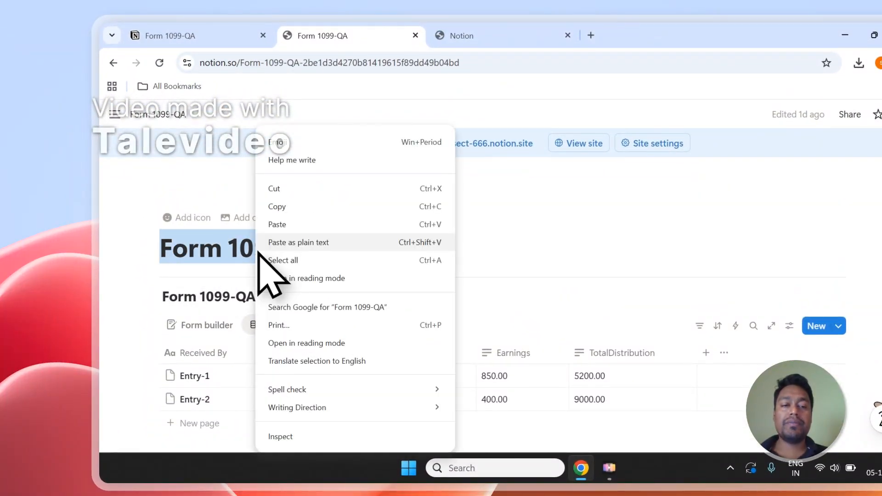
left_click(289, 206)
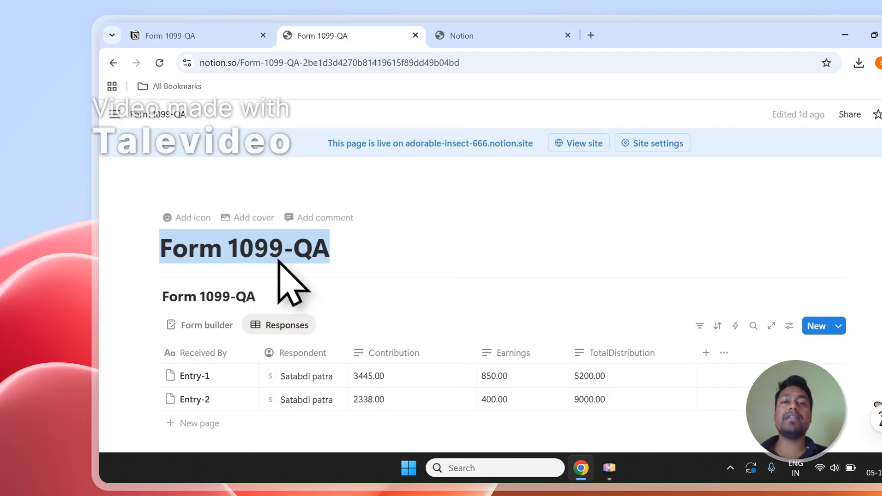
- Proceed to page selection in the Notion connection request, search with the copied title and choose the top-level Form 1099-QA page
left_click(464, 35)
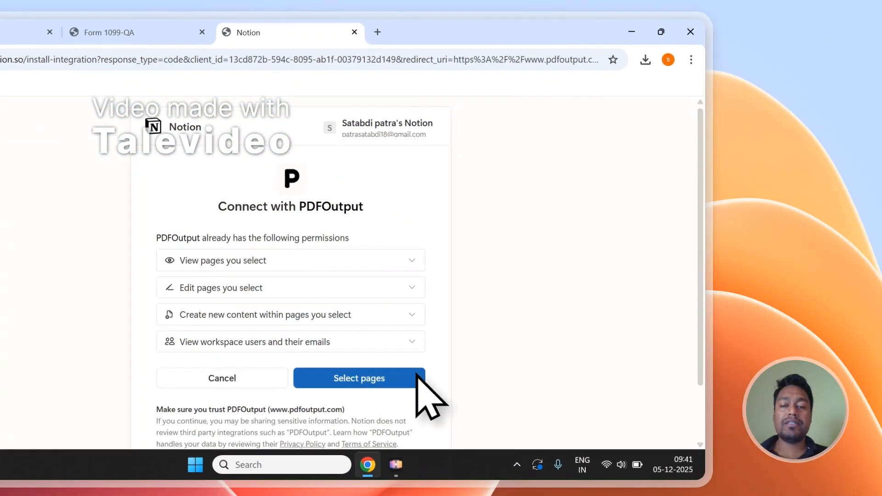
left_click(571, 458)
right_click(232, 234)
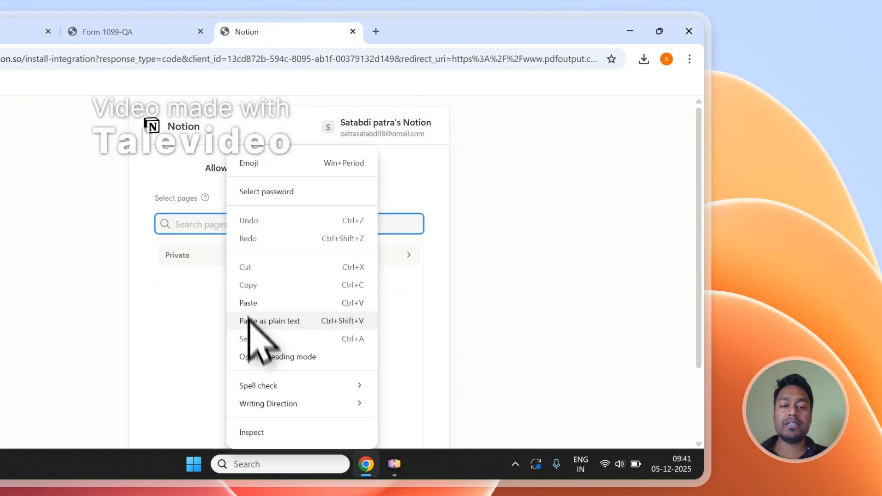
left_click(250, 305)
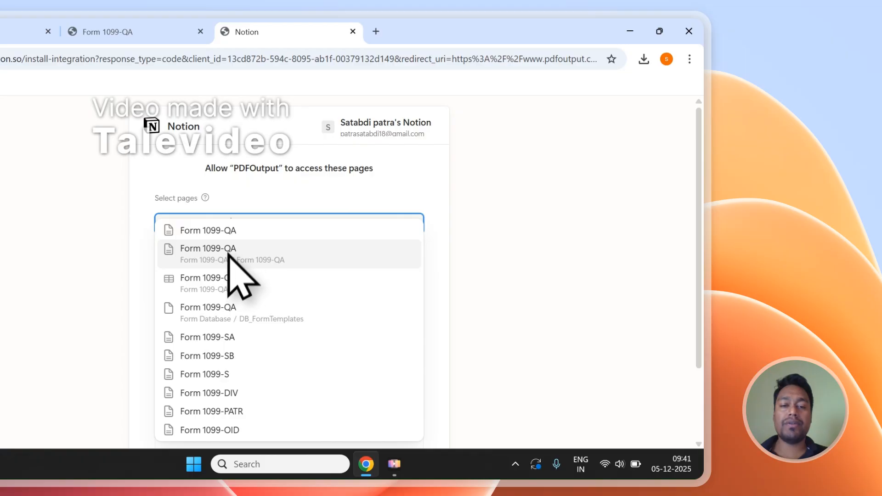
left_click(228, 234)
left_click(295, 191)
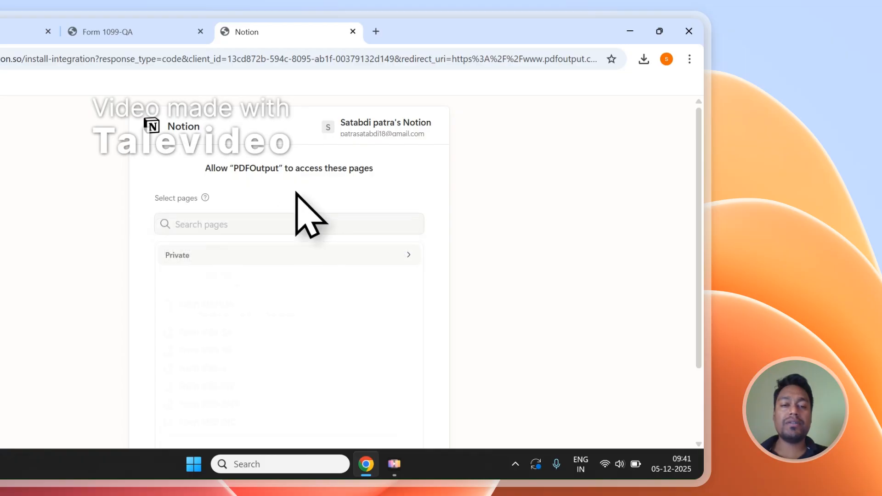
scroll(283, 194, "down", 1)
left_click(201, 195)
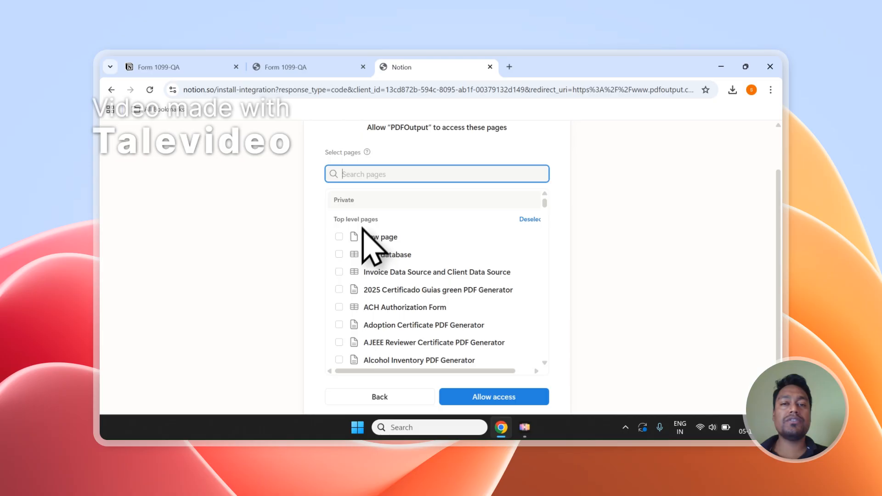
- Return to the Form 1099-QA page in Notion and check its title by highlighting it
scroll(397, 260, "up", 2)
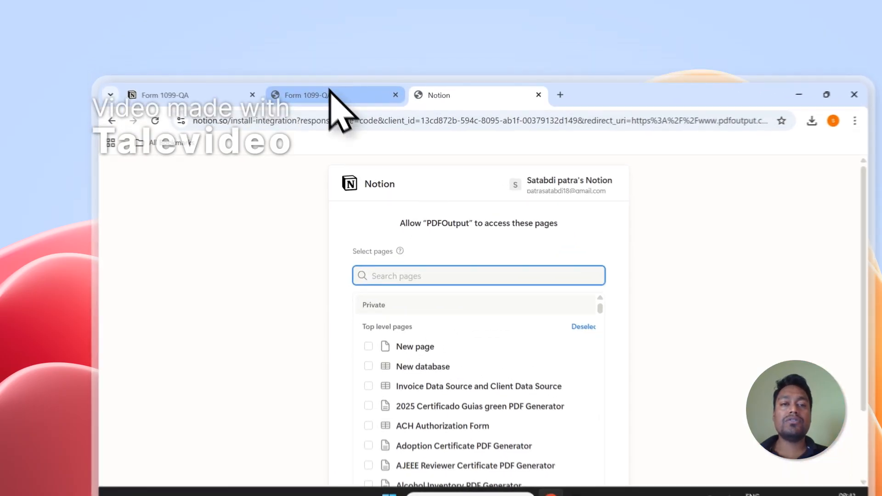
left_click(285, 67)
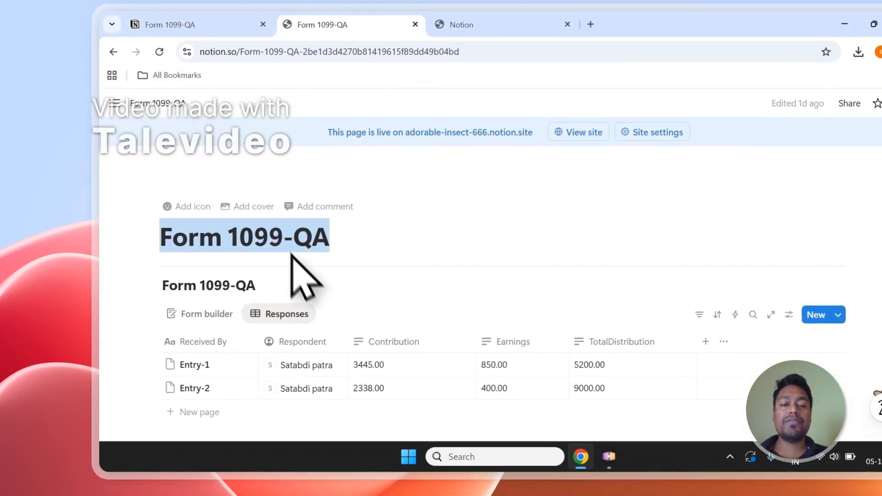
left_click(253, 243)
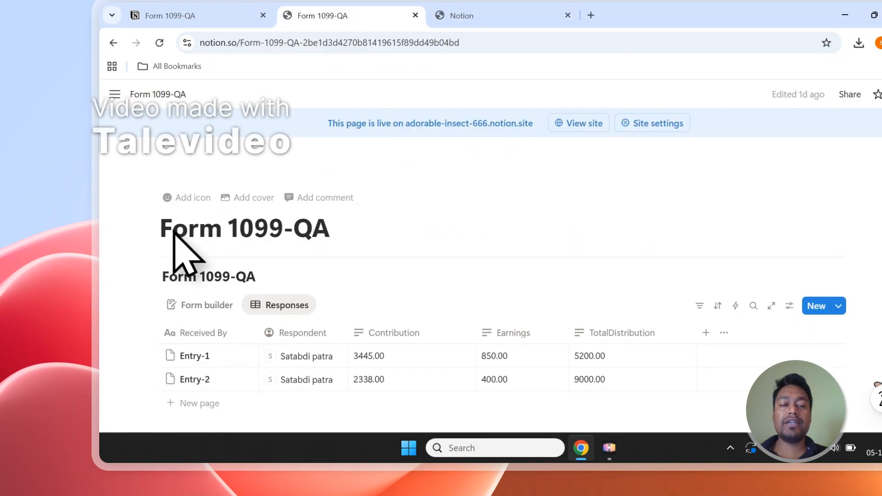
left_click_drag(166, 231, 276, 233)
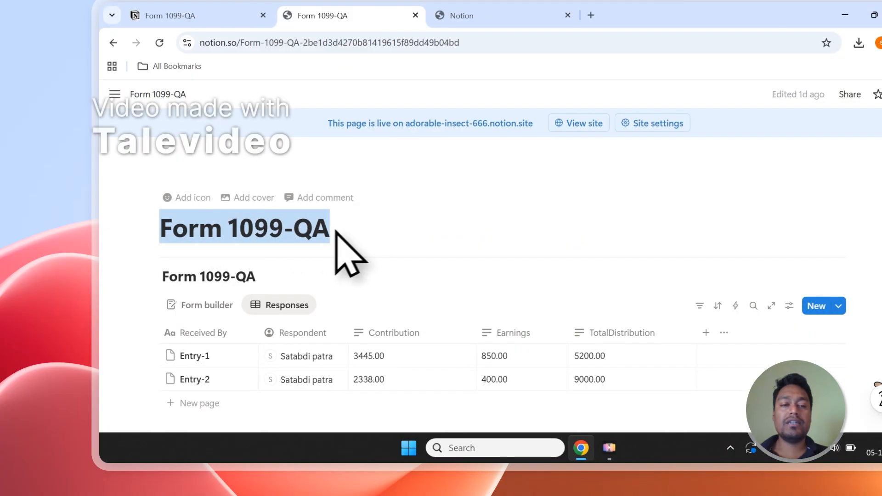
left_click(202, 232)
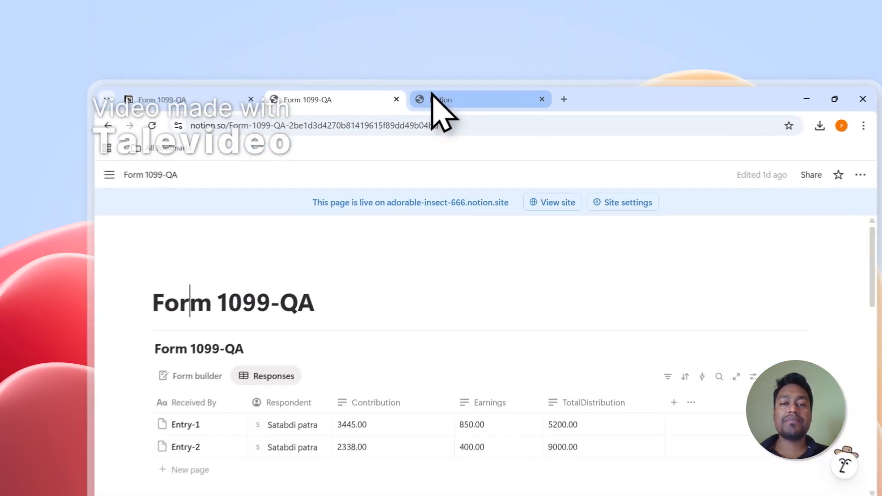
- Go back to the Notion connection request and allow PDFOutput access to the selected pages
left_click(396, 67)
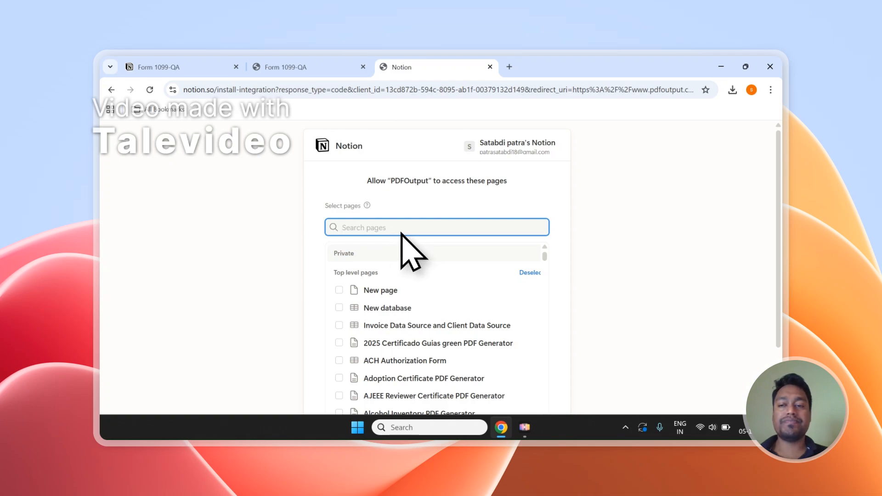
scroll(656, 256, "down", 3)
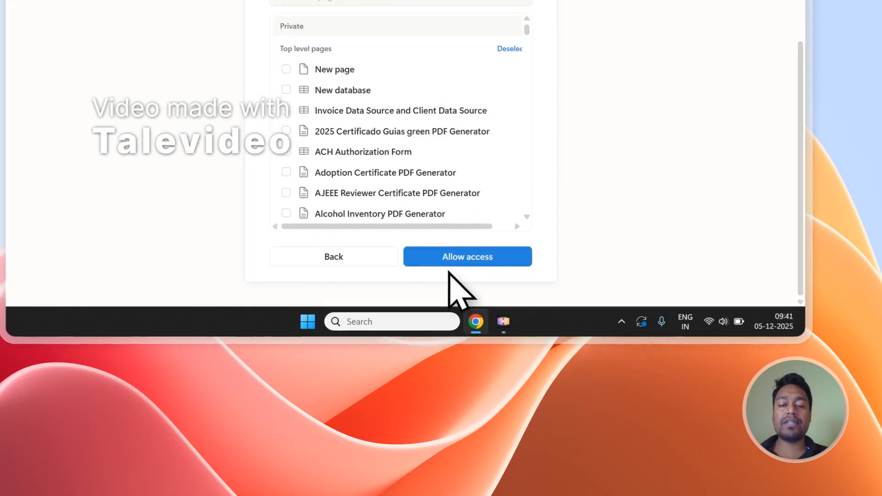
left_click(450, 260)
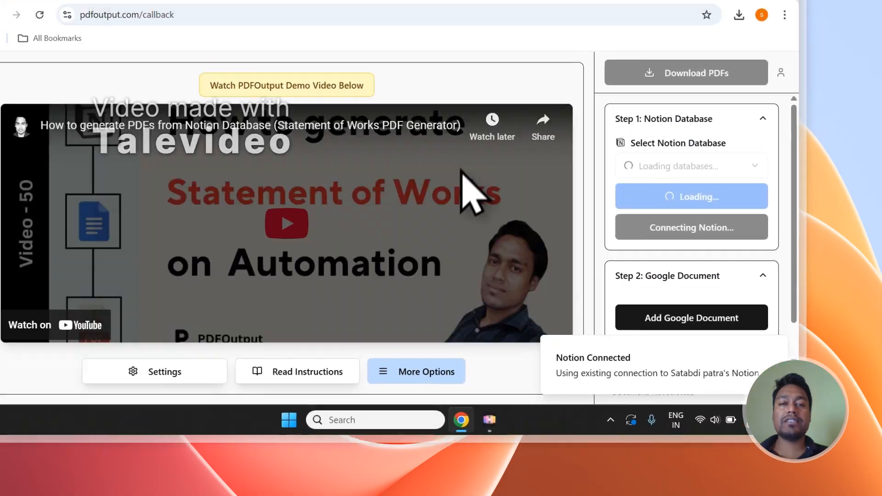
- Glance at the Form 1099-QA page in Notion, return to PDFOutput and check the list of selectable Notion databases
left_click(339, 88)
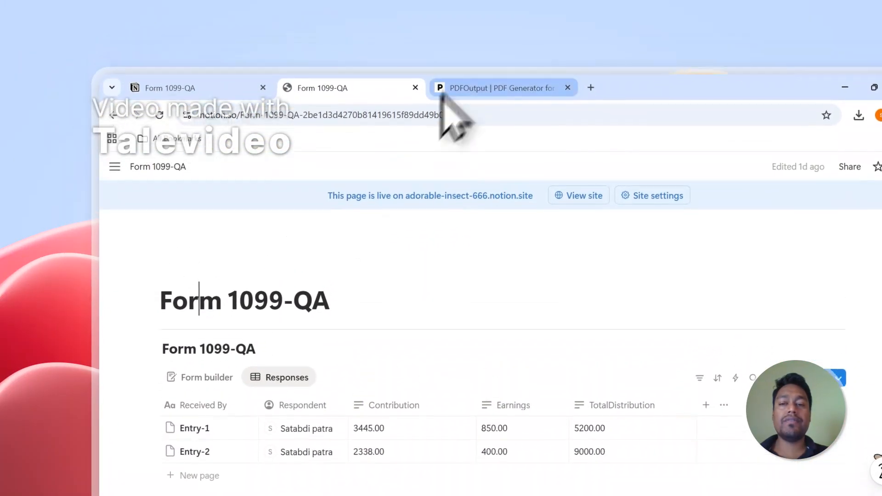
left_click(441, 92)
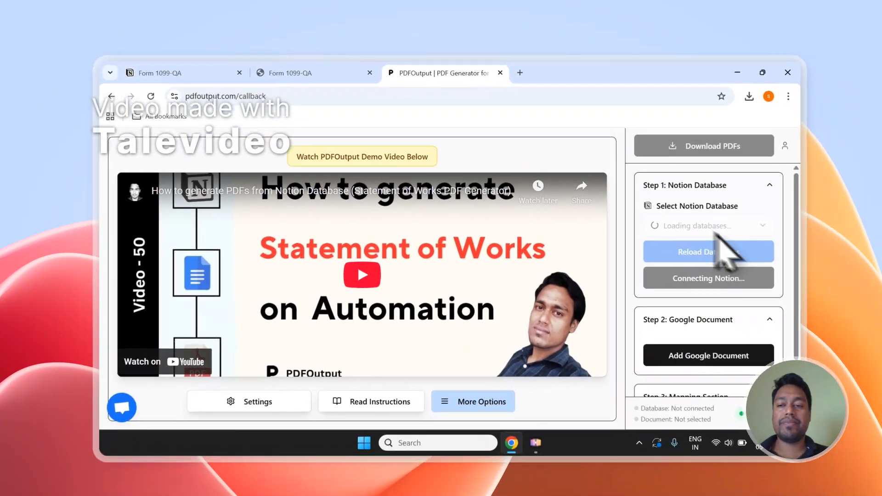
scroll(815, 298, "down", 1)
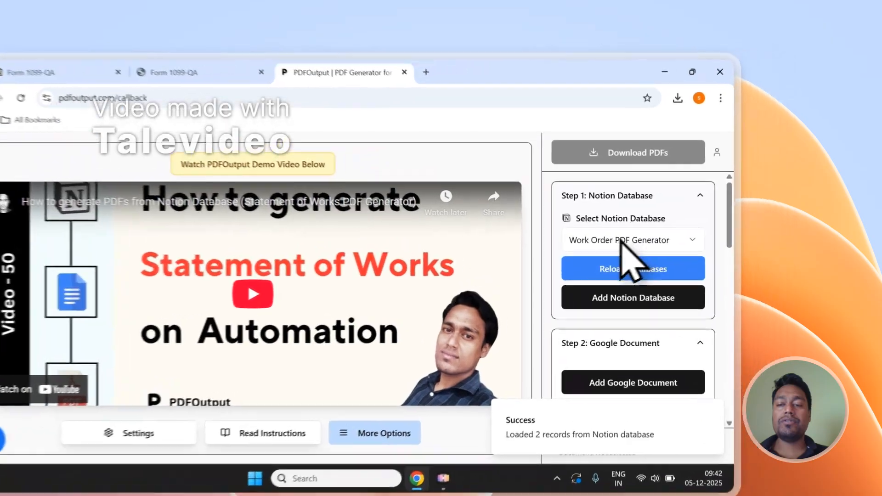
left_click(676, 217)
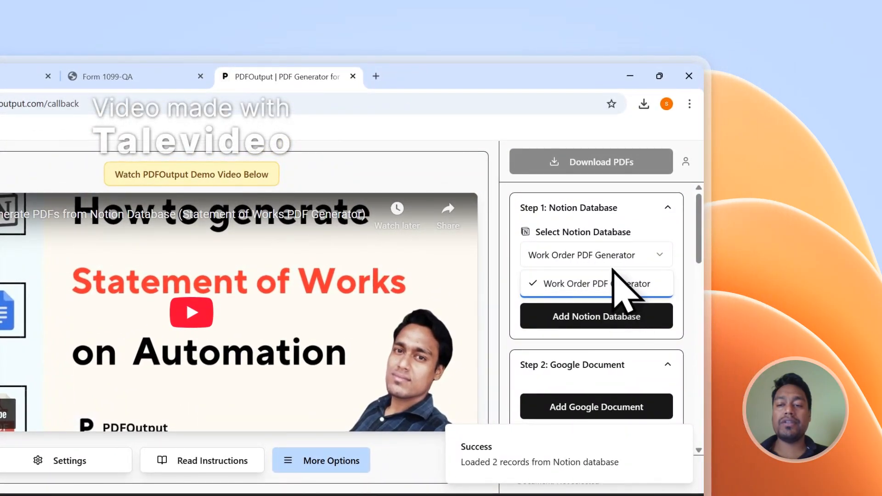
left_click(581, 286)
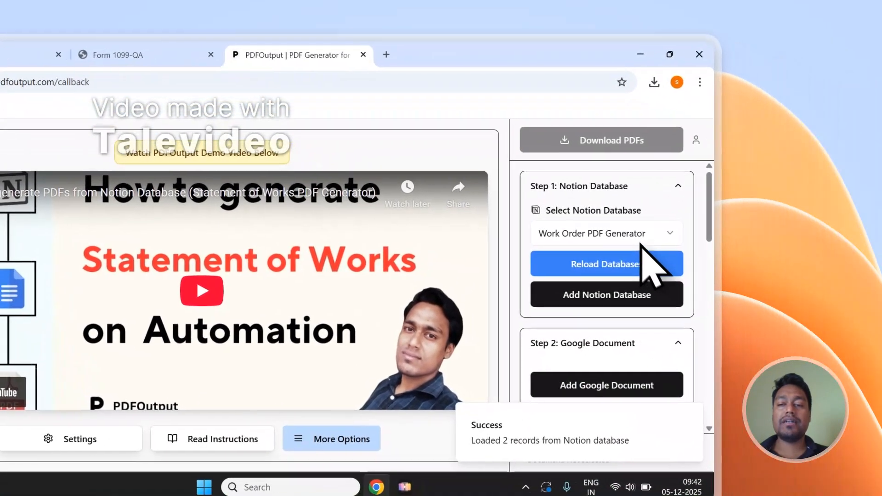
- Reload the Notion databases to bring in Form 1099-QA and review its properties in the mapping section
left_click(737, 267)
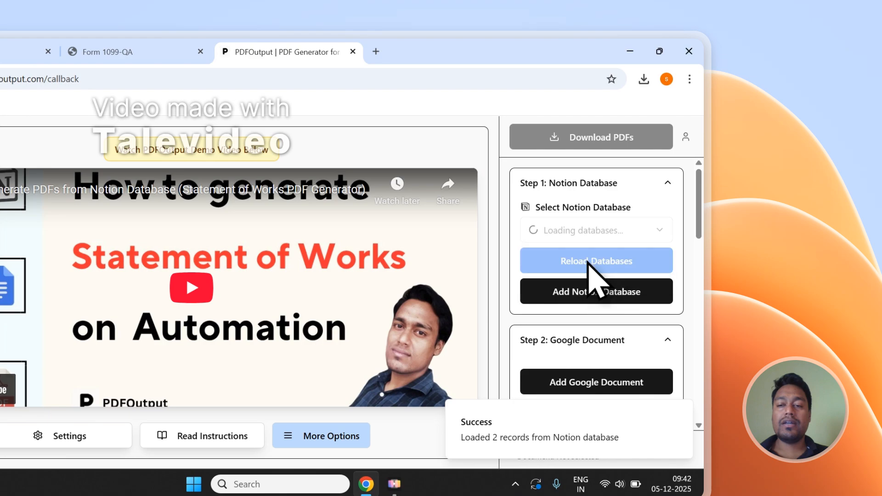
left_click_drag(706, 206, 701, 313)
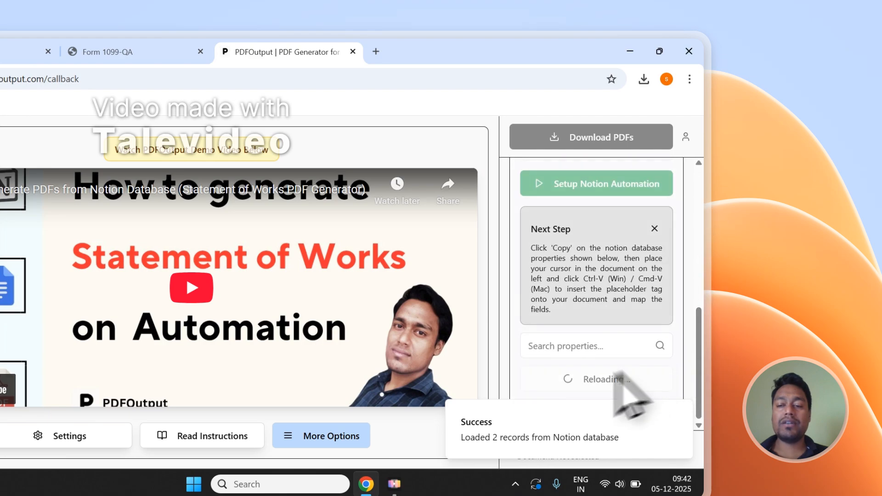
scroll(564, 367, "down", 3)
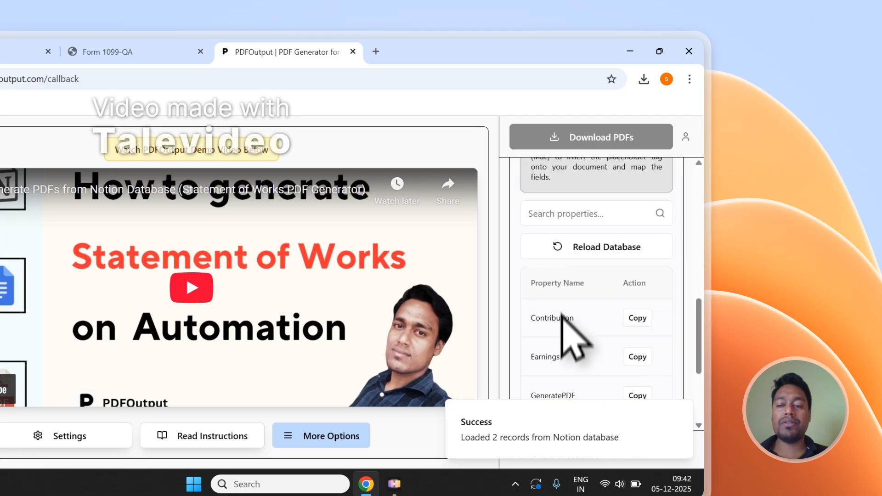
scroll(564, 317, "down", 3)
scroll(641, 312, "up", 5)
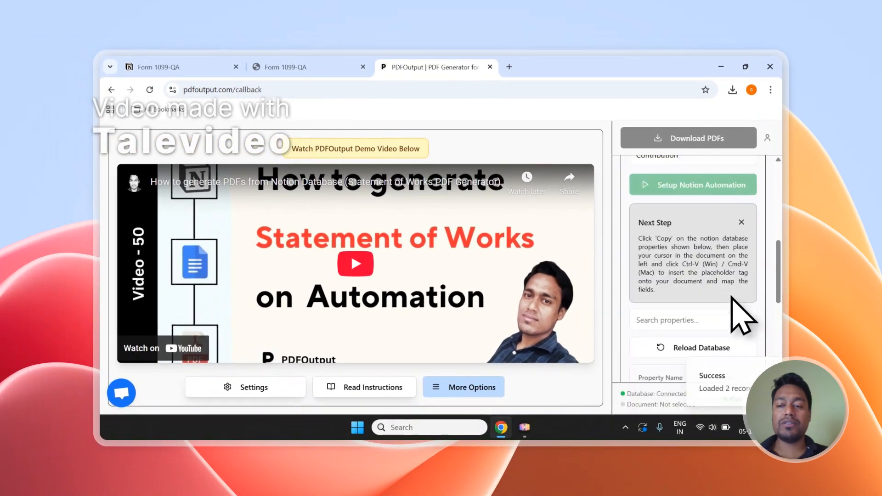
scroll(732, 298, "up", 5)
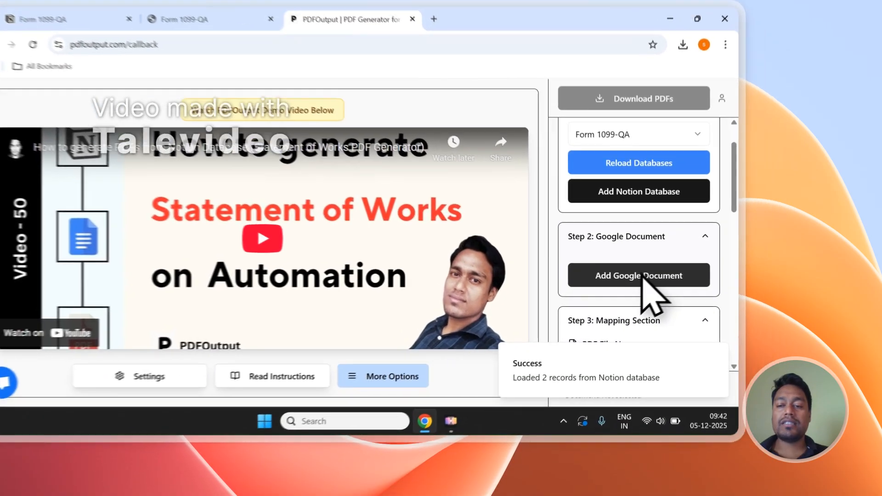
left_click(732, 299)
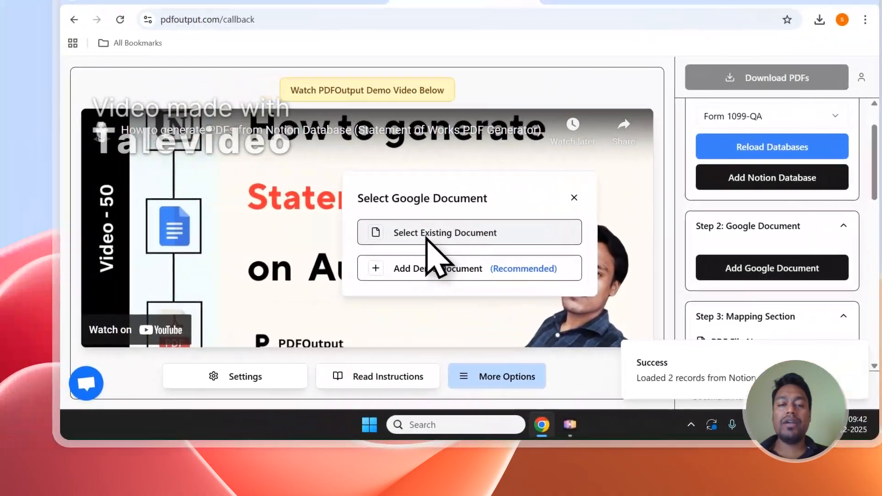
left_click(264, 230)
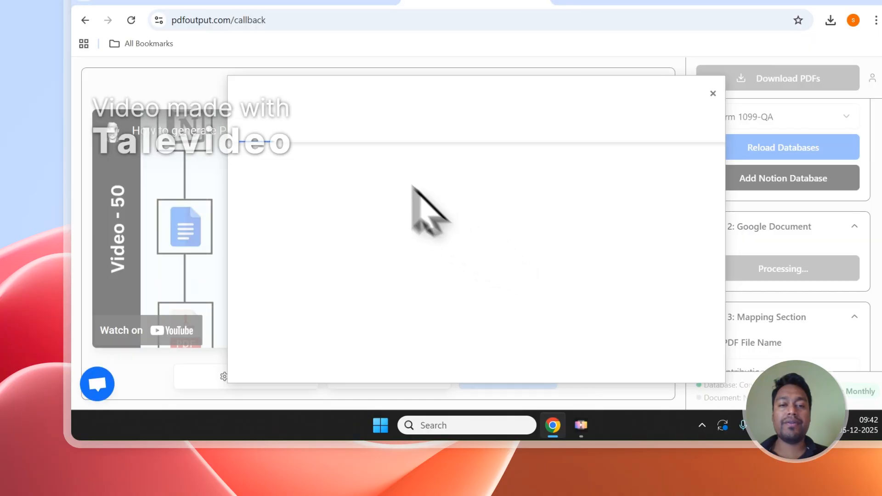
left_click(334, 135)
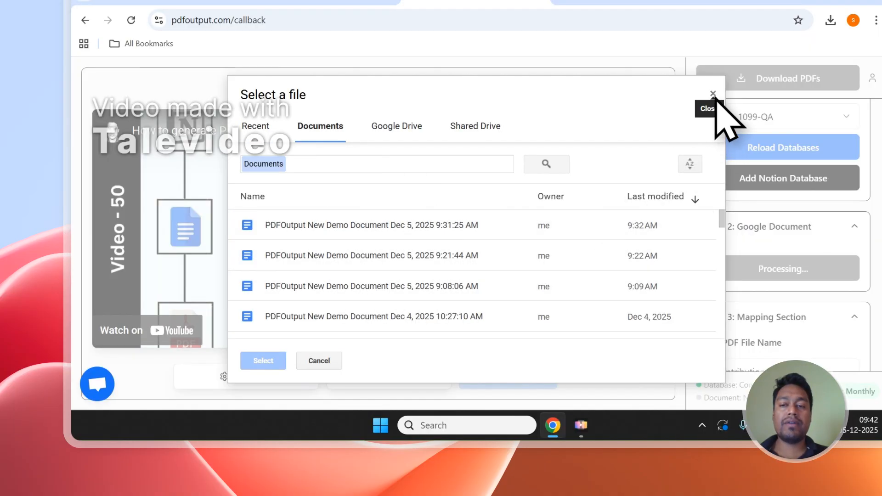
left_click(713, 93)
- Add a new demo Google document and delete its introductory text above the Placeholders heading
left_click(742, 271)
left_click(455, 274)
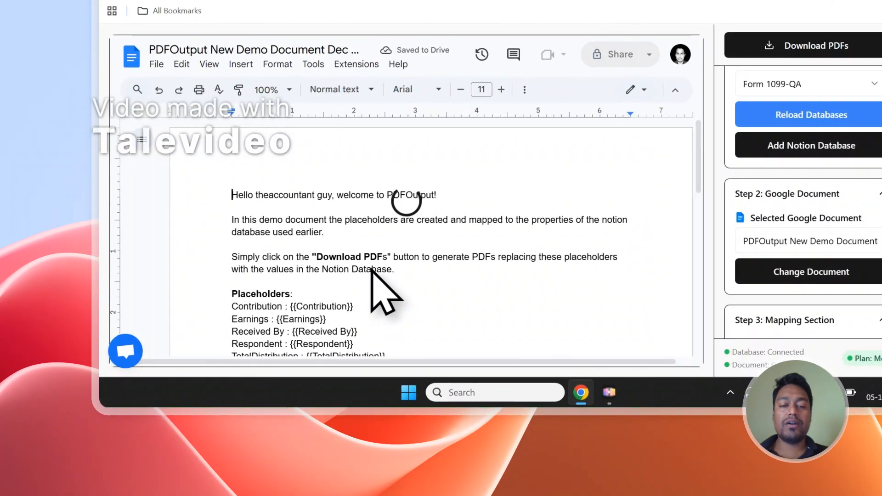
left_click_drag(395, 270, 251, 210)
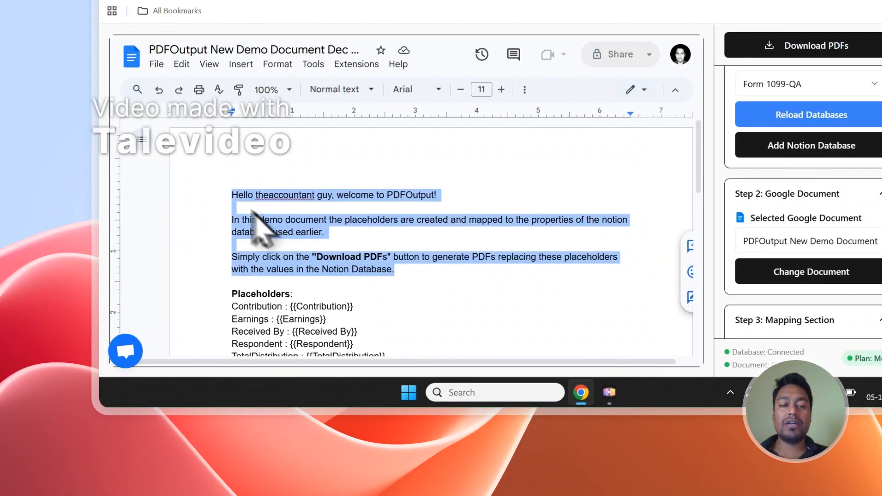
key("BackSpace")
key("BackSpace")
key("BackSpace")
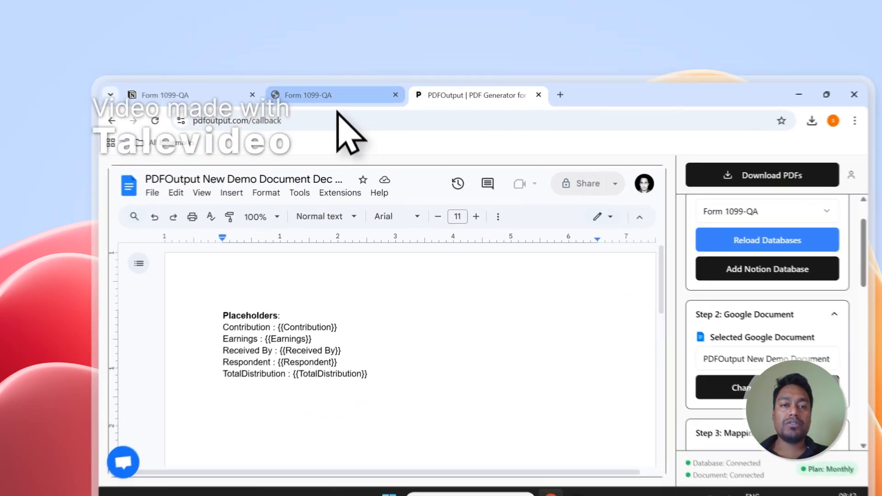
- Compare the placeholders in the demo document with the Form 1099-QA database columns in Notion
left_click(294, 67)
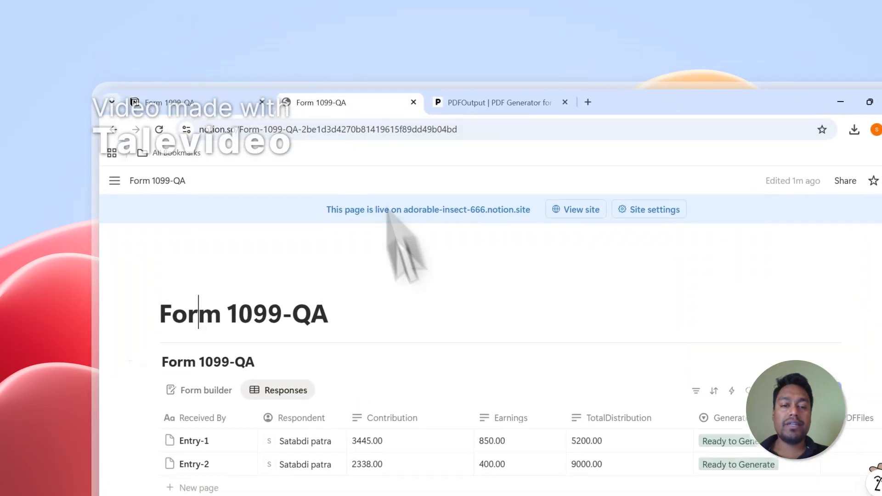
scroll(403, 246, "down", 3)
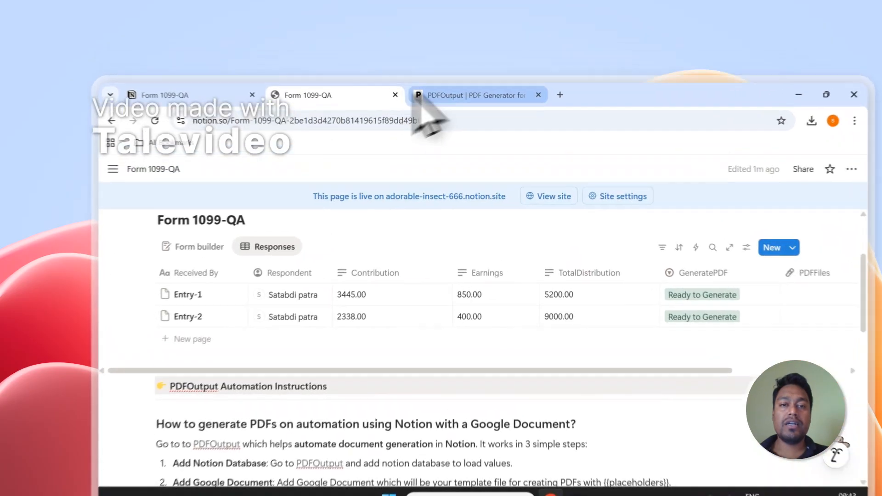
left_click(399, 67)
left_click_drag(353, 332, 299, 333)
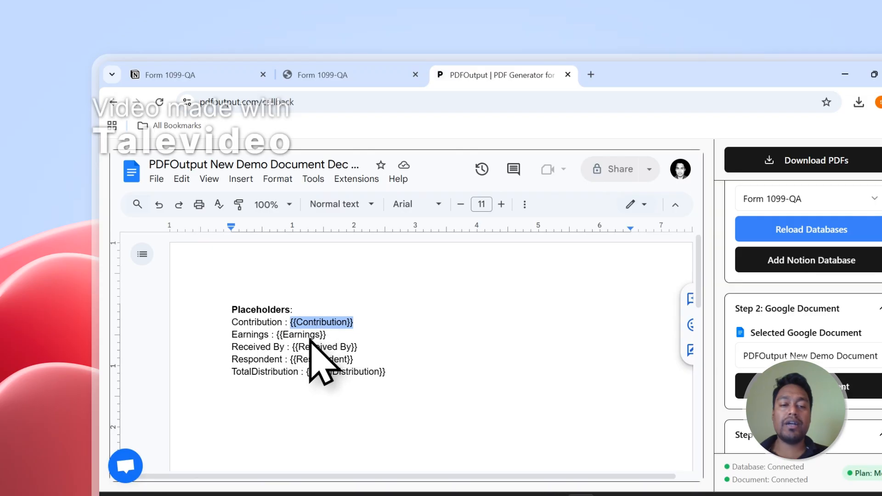
left_click(386, 75)
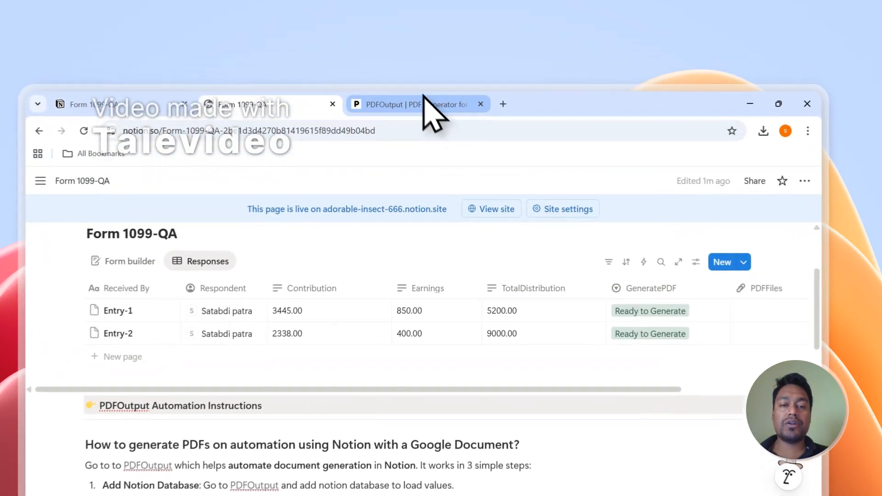
left_click(427, 67)
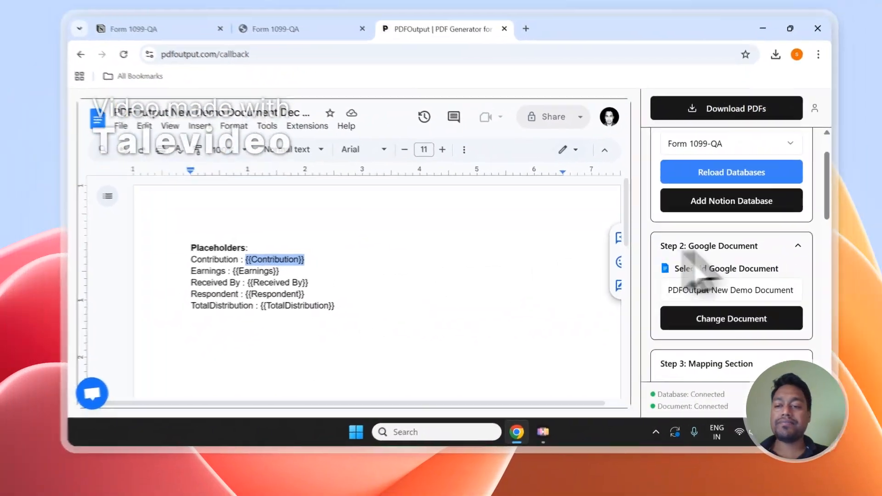
- Add the text "Total Contribution Received -" on a new line below the placeholders in the document
scroll(744, 258, "down", 3)
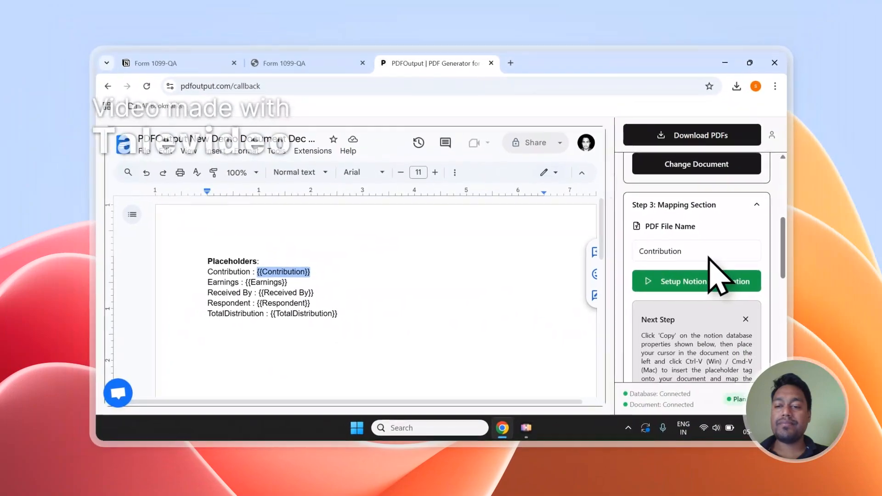
scroll(291, 321, "down", 2)
scroll(277, 319, "up", 1)
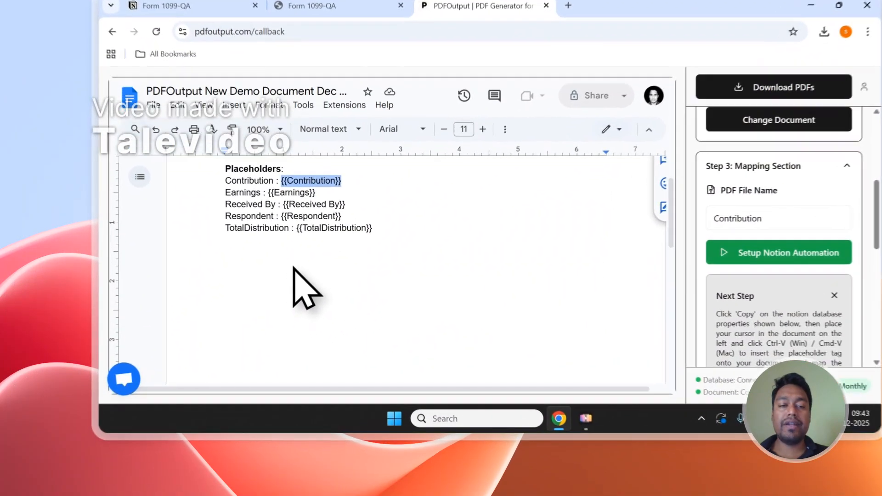
left_click(269, 300)
type("Total ")
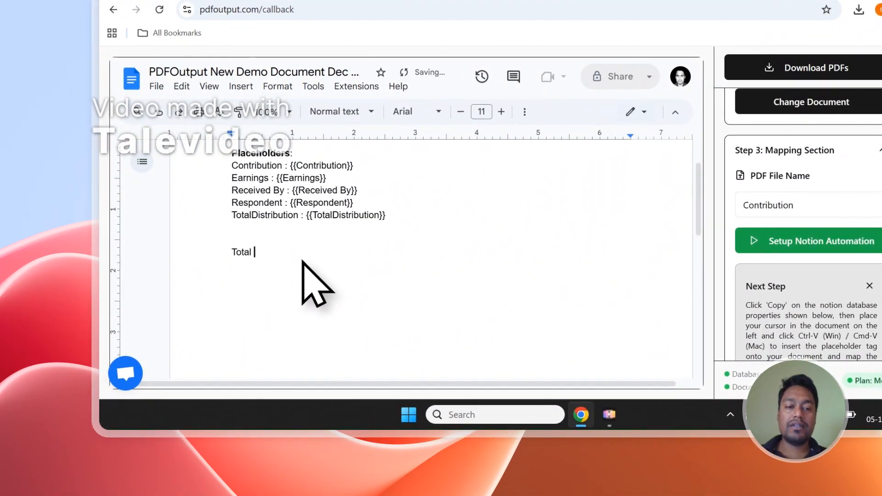
type("Cot")
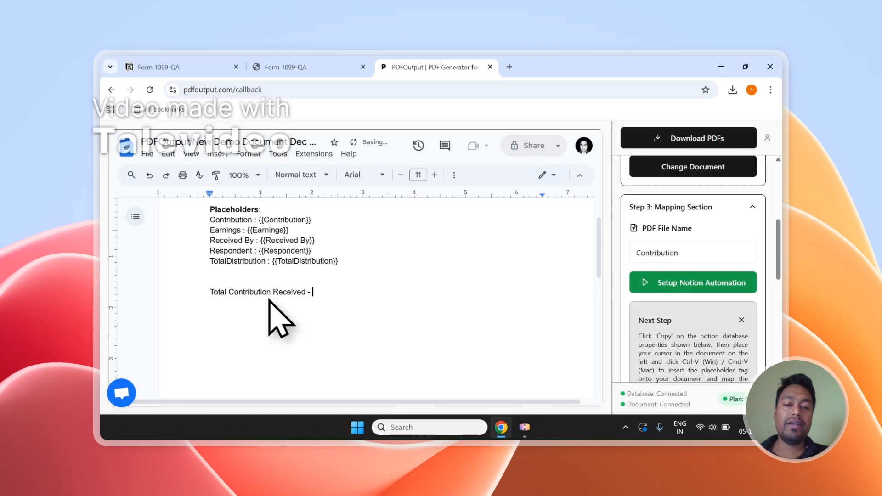
- Copy the Contribution property's placeholder and insert {{Contribution}} after "Total Contribution Received -"
scroll(689, 276, "down", 6)
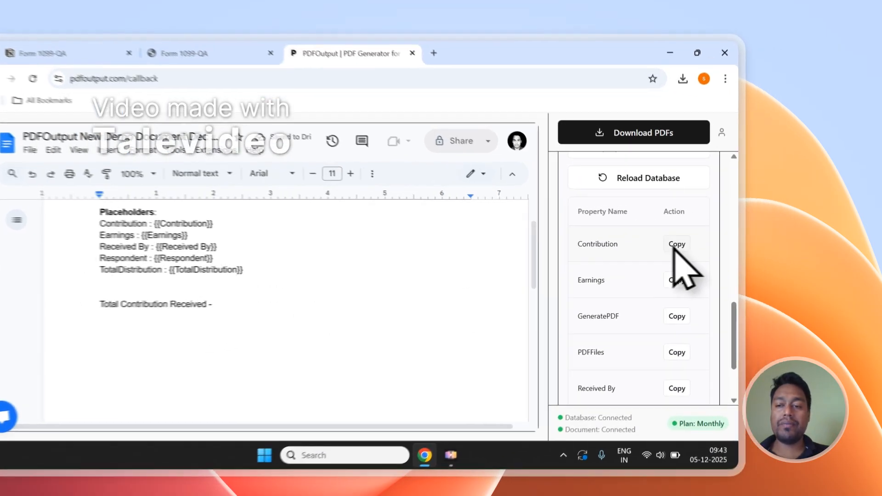
left_click(675, 244)
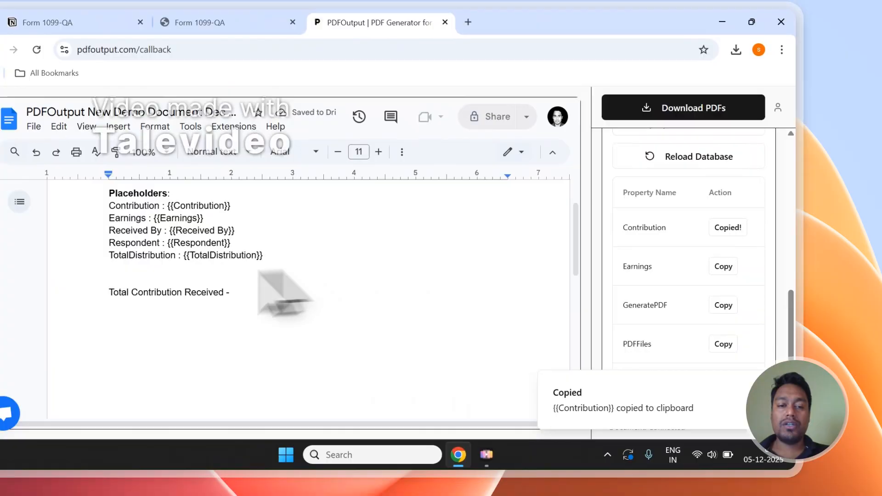
left_click(239, 315)
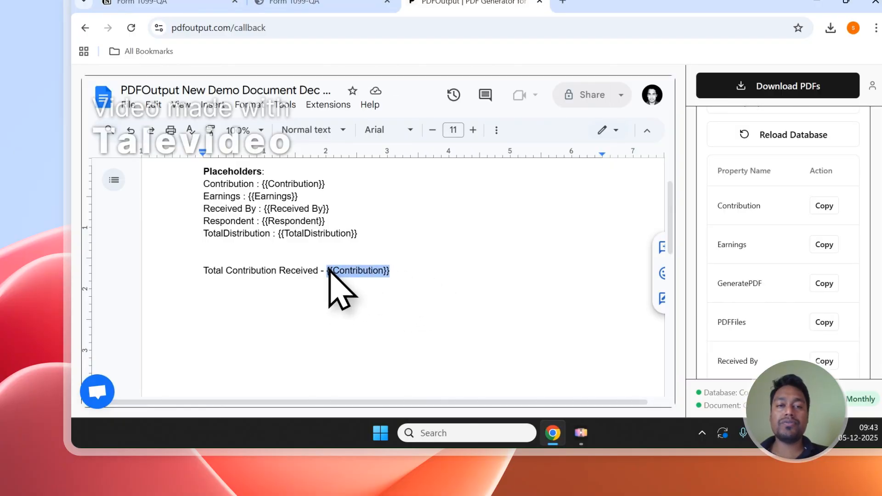
- Check the Contribution column in the Notion database and return to the mapping section in PDFOutput
left_click(322, 2)
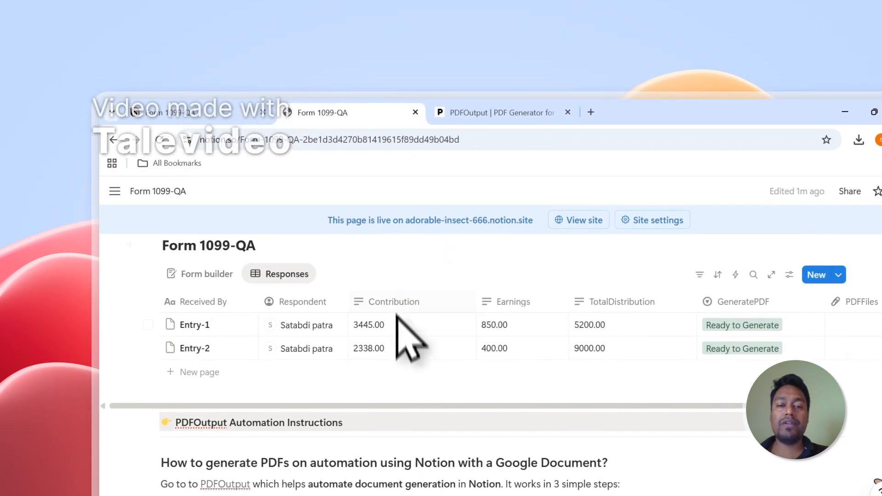
left_click(512, 118)
scroll(846, 402, "up", 5)
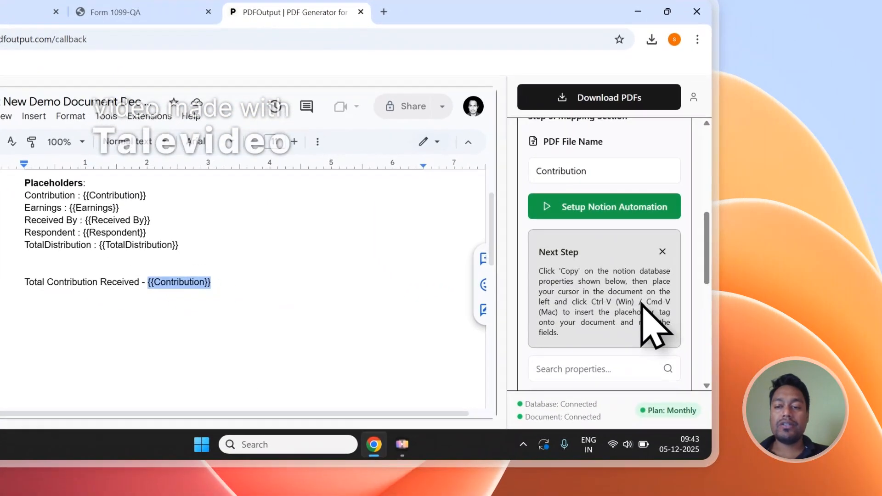
- Highlight the paste shortcut in the mapping instructions, copy the Contribution placeholder again and return to its tag in the document
left_click_drag(591, 301, 572, 316)
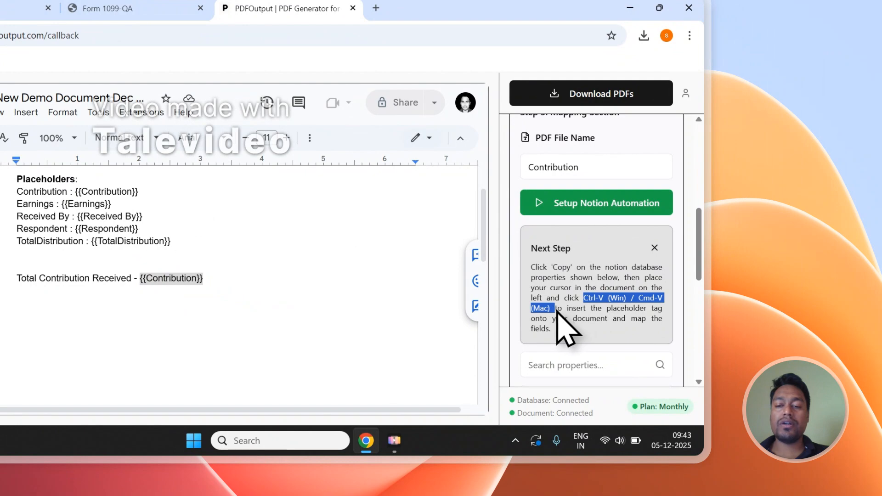
scroll(587, 315, "down", 4)
left_click(638, 277)
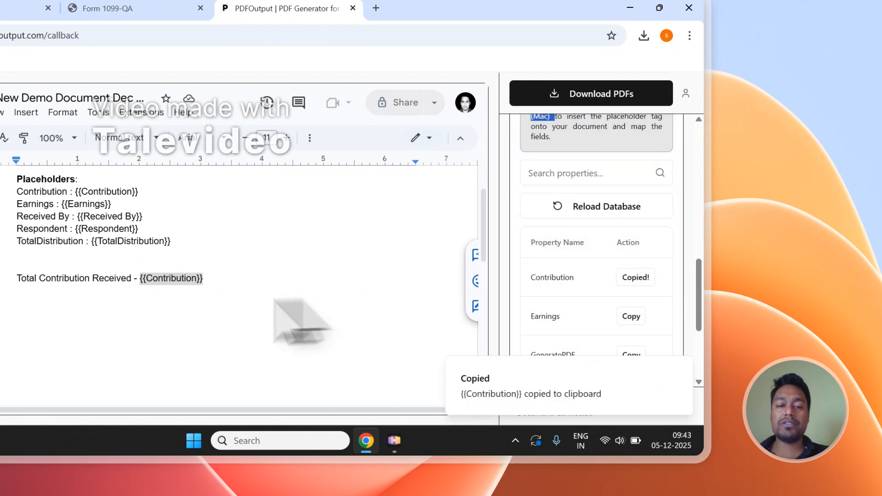
left_click(169, 277)
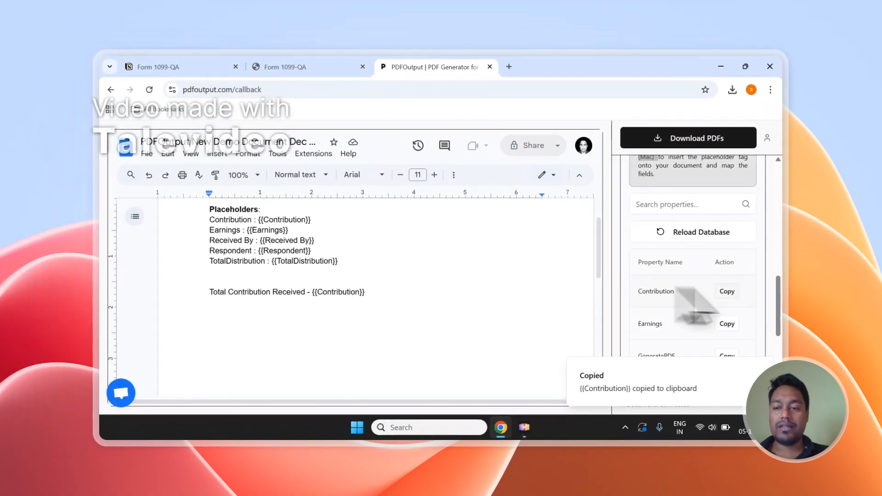
- Set the PDF file name to the Received By property in the mapping section
scroll(680, 294, "up", 5)
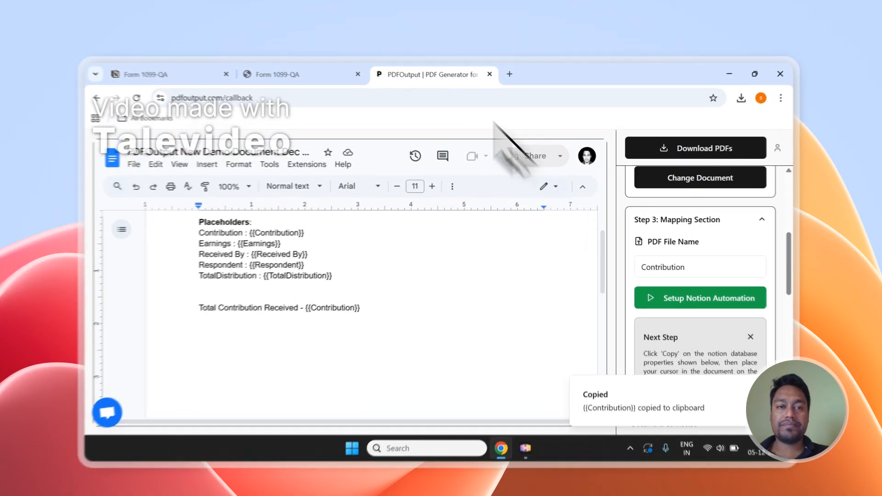
left_click(340, 67)
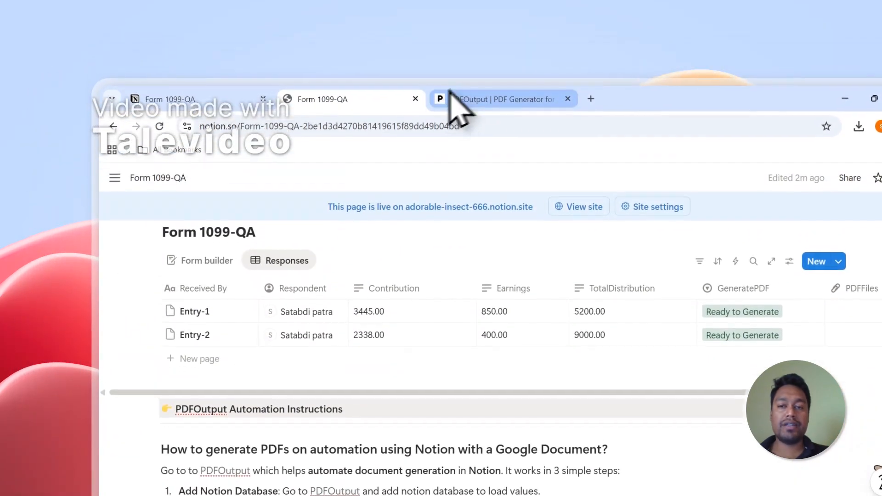
left_click(496, 57)
left_click(563, 285)
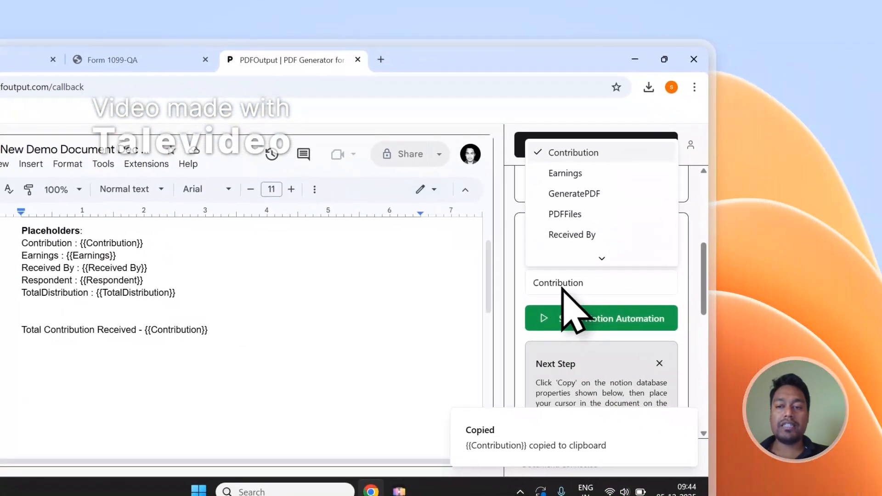
scroll(570, 271, "down", 2)
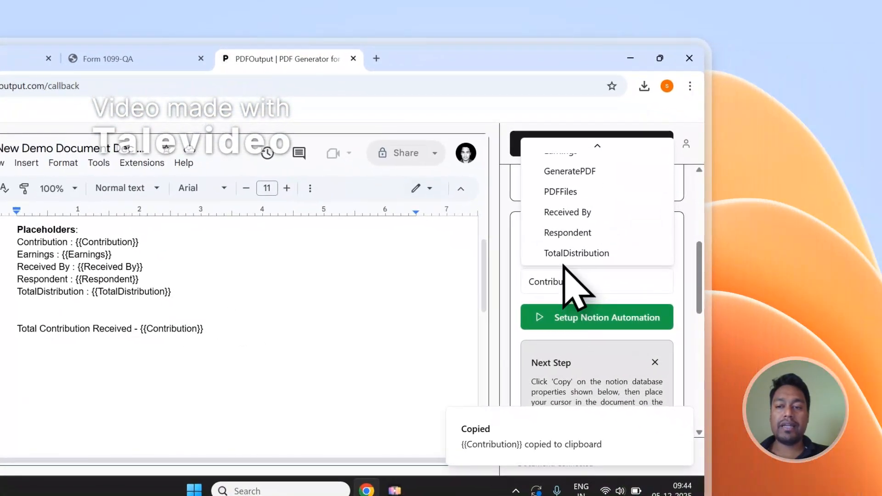
left_click(574, 212)
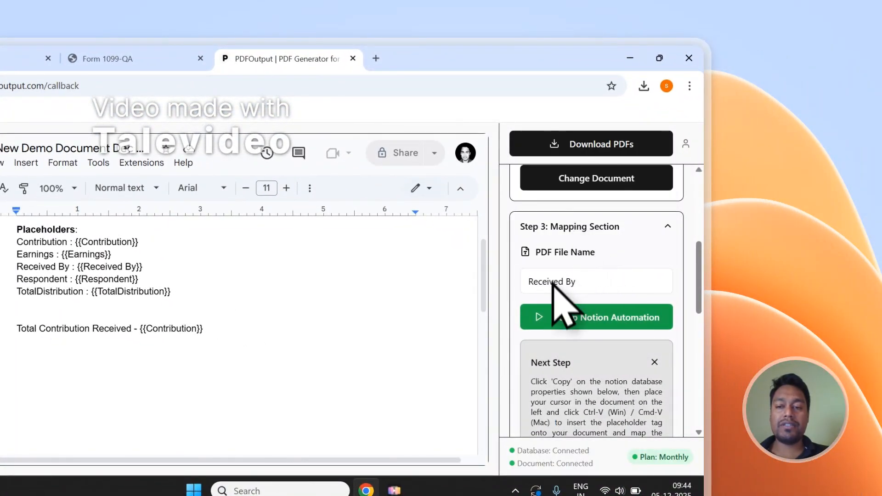
- Generate the PDFs from the Form 1099-QA database and return to its responses table in Notion
scroll(638, 317, "up", 8)
left_click(615, 145)
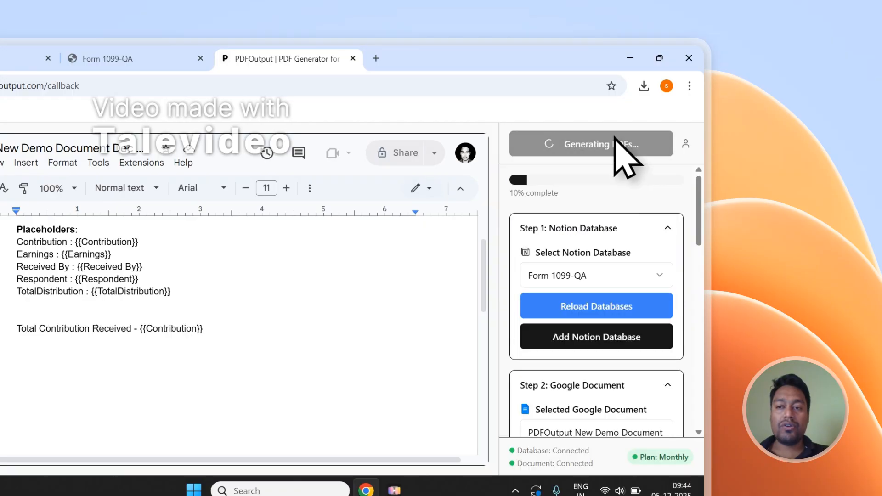
left_click(107, 58)
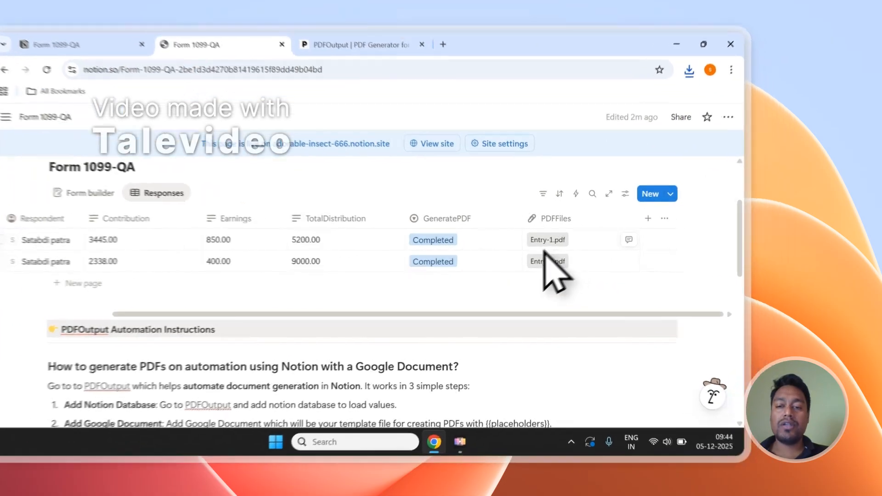
- Open the generated Entry-1 and Entry-2 PDFs from the PDFFiles column and highlight the filled-in text of Entry-1
left_click(604, 264)
left_click(181, 24)
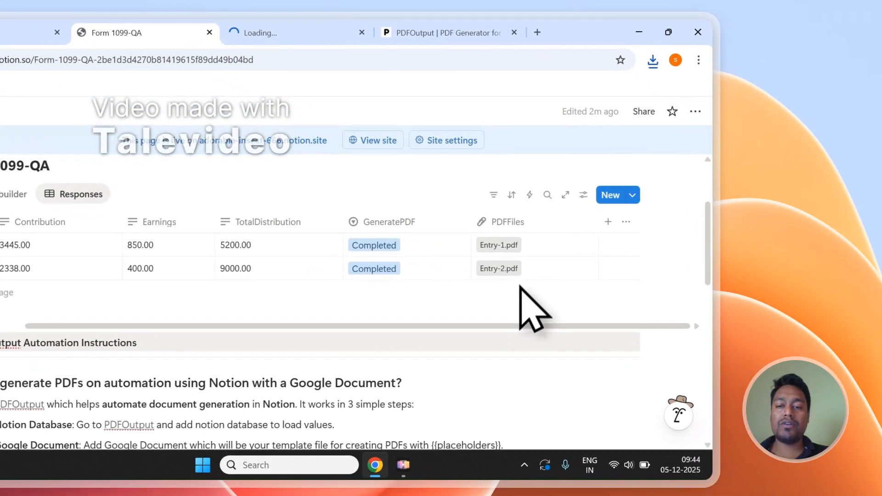
left_click(513, 264)
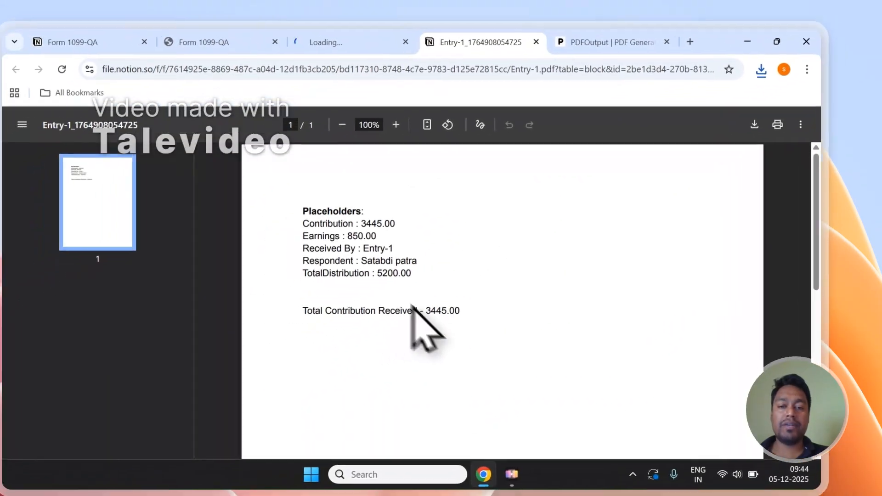
left_click_drag(482, 298, 348, 226)
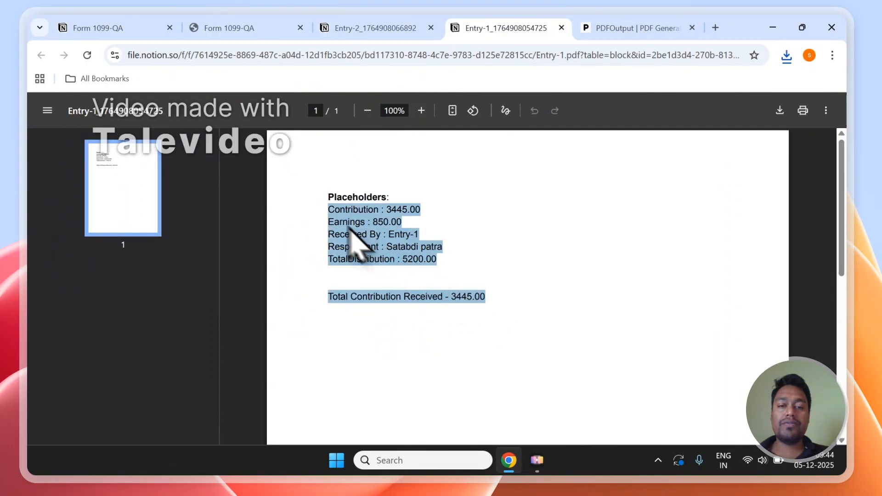
left_click(387, 232)
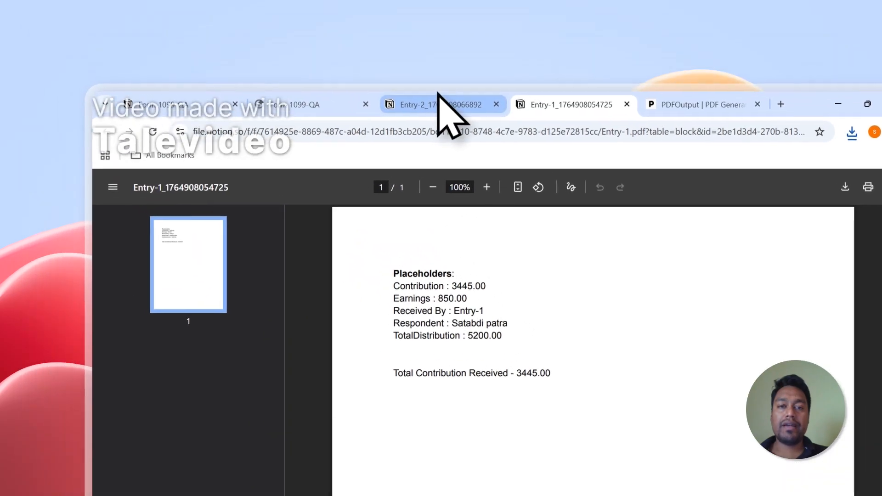
- Highlight the filled-in text of the Entry-2 PDF and compare it with the Entry-1 PDF
left_click(374, 28)
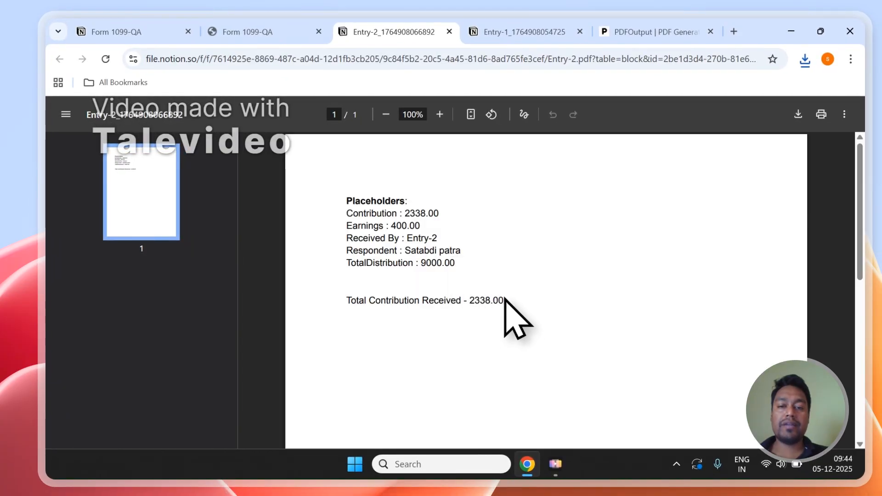
left_click_drag(505, 300, 390, 234)
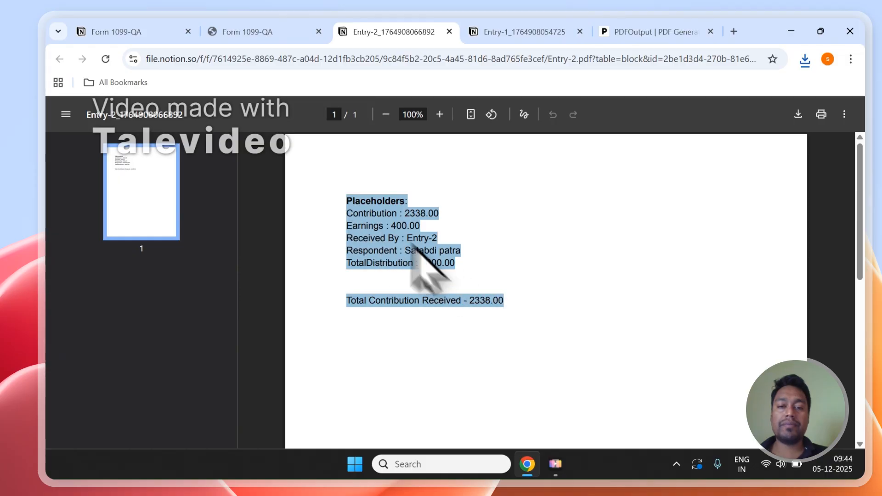
left_click(521, 32)
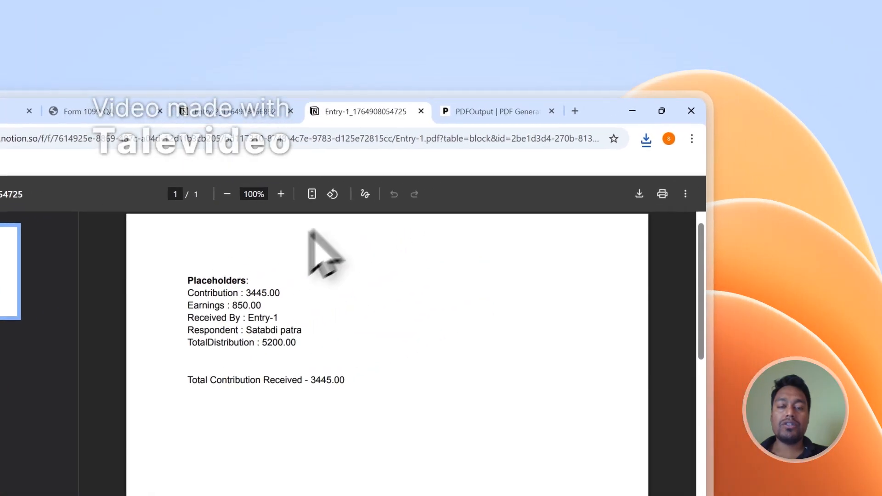
left_click(246, 112)
left_click(315, 112)
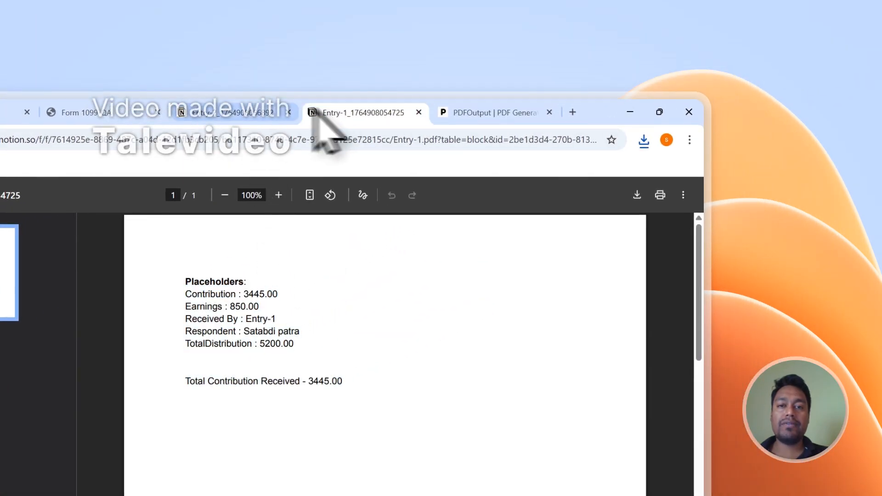
left_click(253, 111)
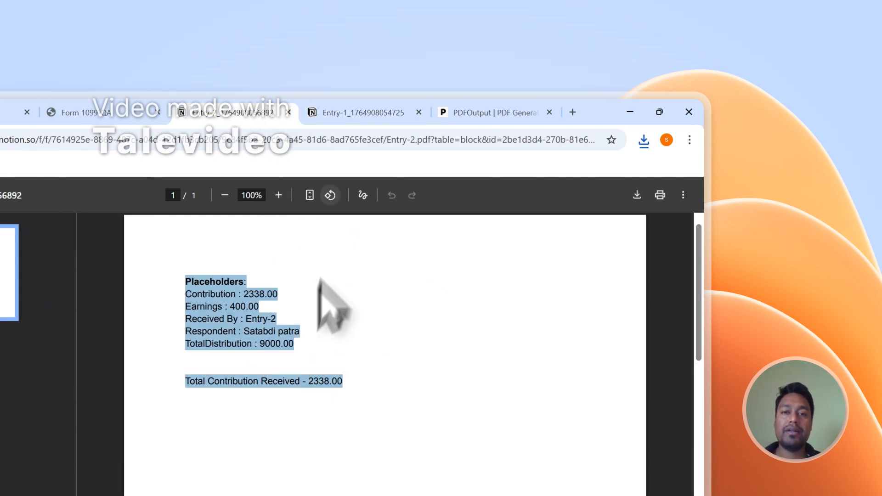
left_click(349, 115)
left_click(275, 114)
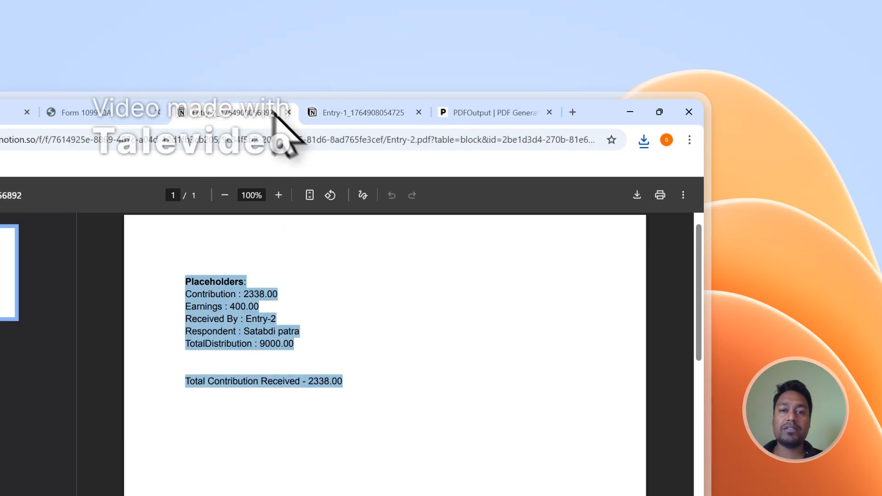
- Close both generated PDFs and set up the Notion automation in PDFOutput's mapping section
left_click(289, 114)
left_click(290, 114)
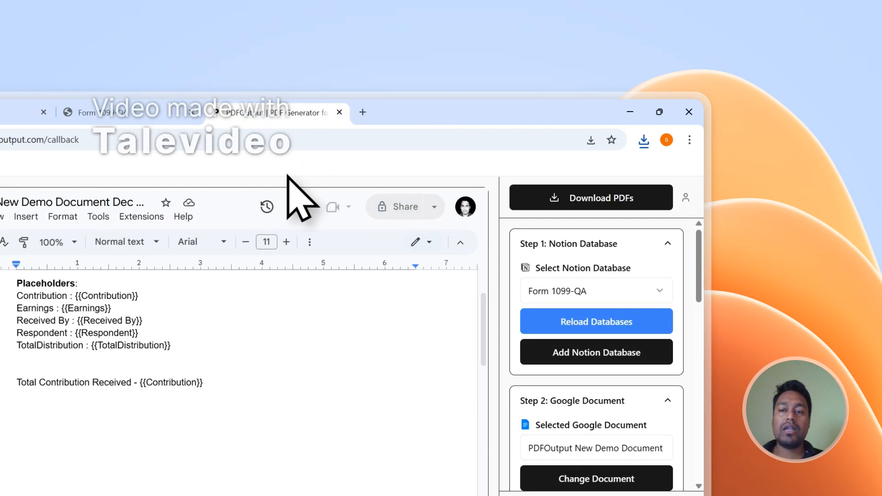
scroll(584, 303, "down", 5)
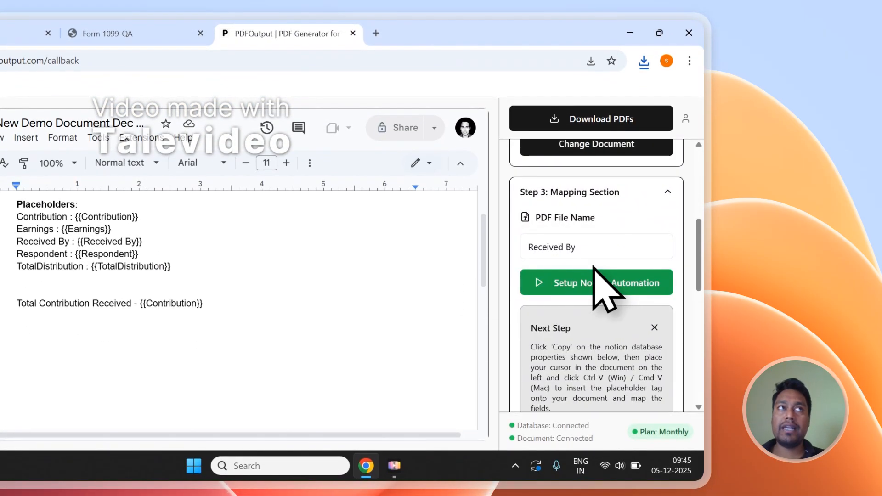
left_click(599, 284)
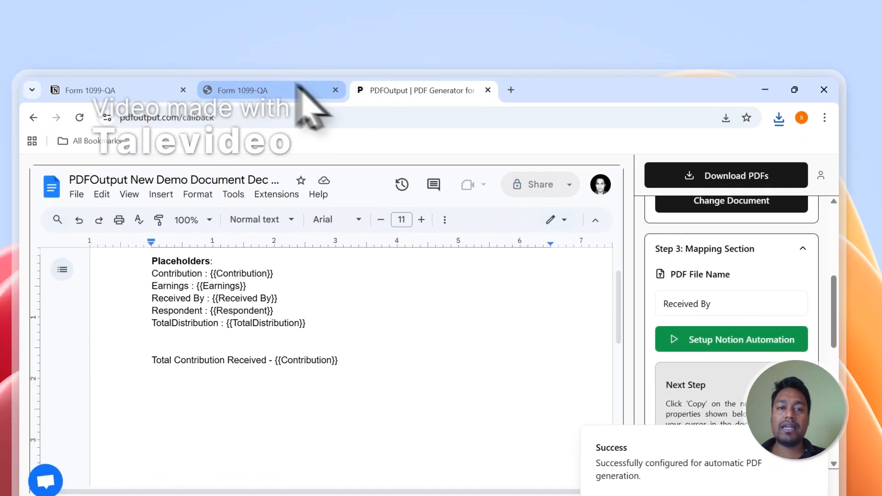
- Add a new page to the Form 1099-QA responses in Notion and set its GeneratePDF property to Ready to Generate
left_click(170, 34)
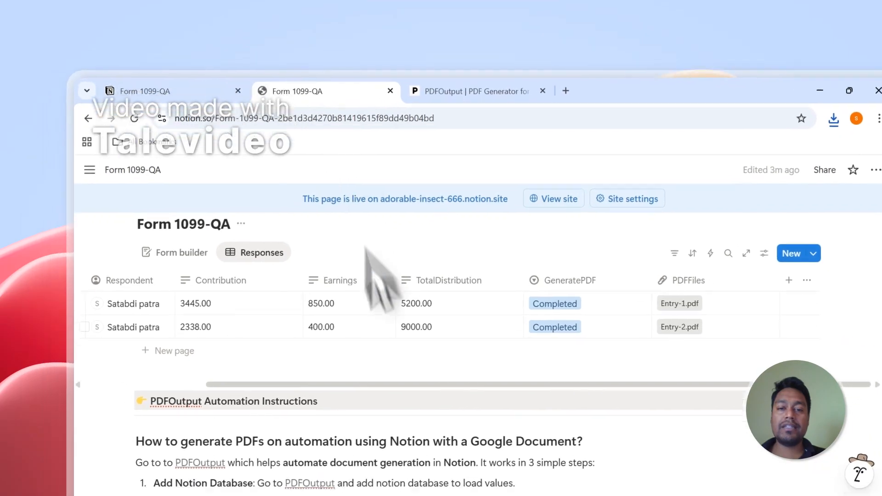
left_click(220, 38)
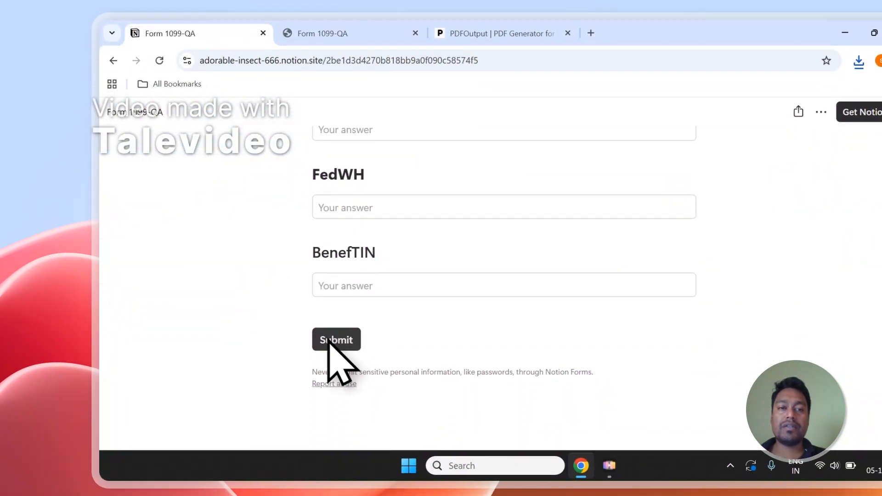
left_click(322, 34)
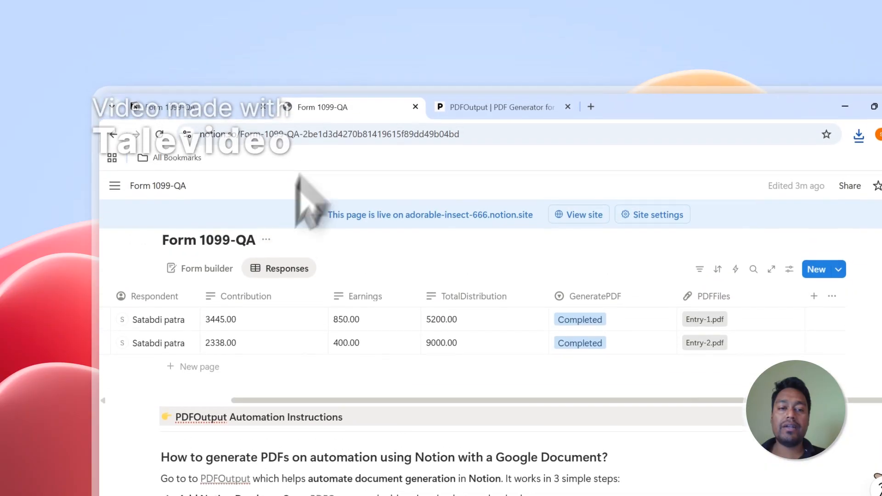
left_click(212, 303)
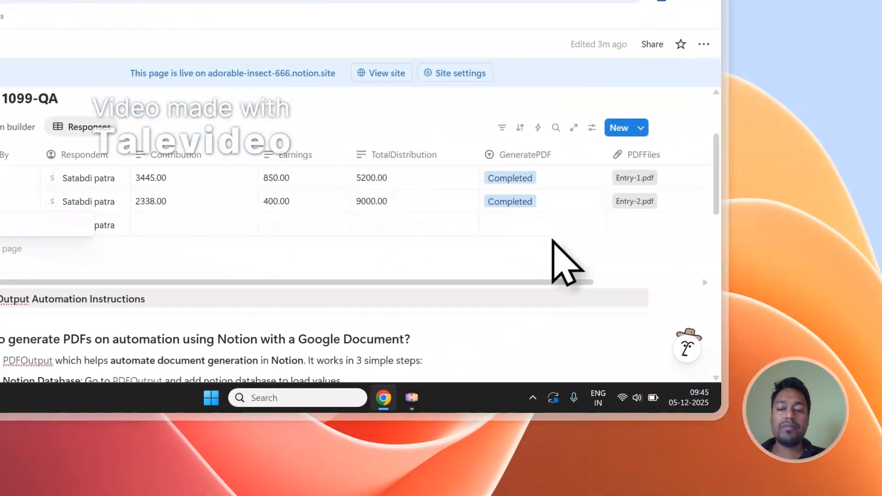
left_click(746, 304)
left_click(525, 280)
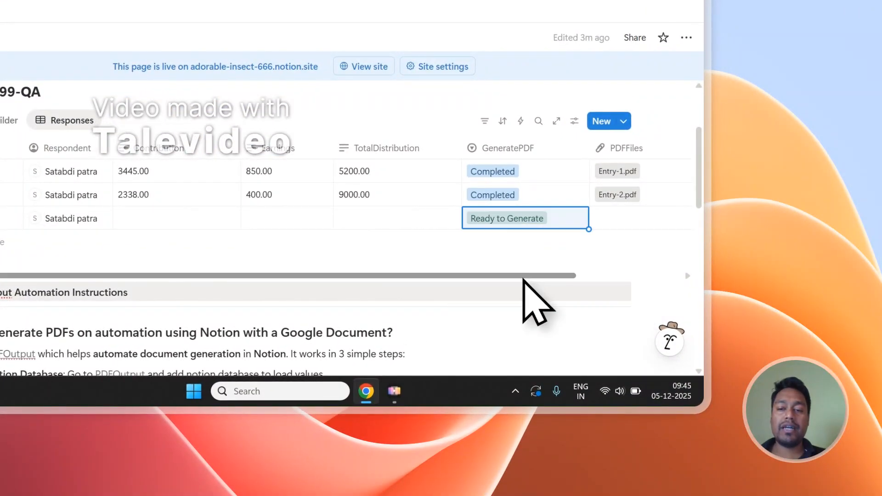
scroll(537, 281, "right", 3)
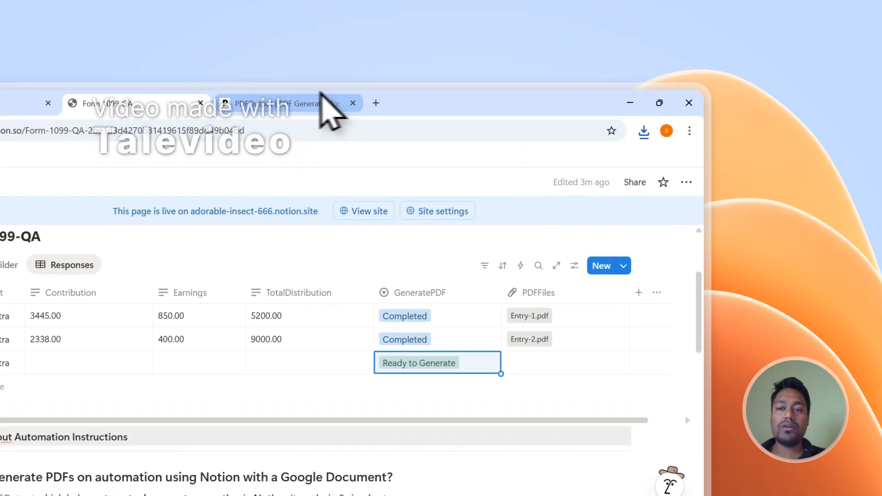
- Review the PDFOutput setup steps alongside the new row's GeneratePDF and PDFFiles columns in the Notion database
left_click(318, 102)
scroll(592, 330, "up", 5)
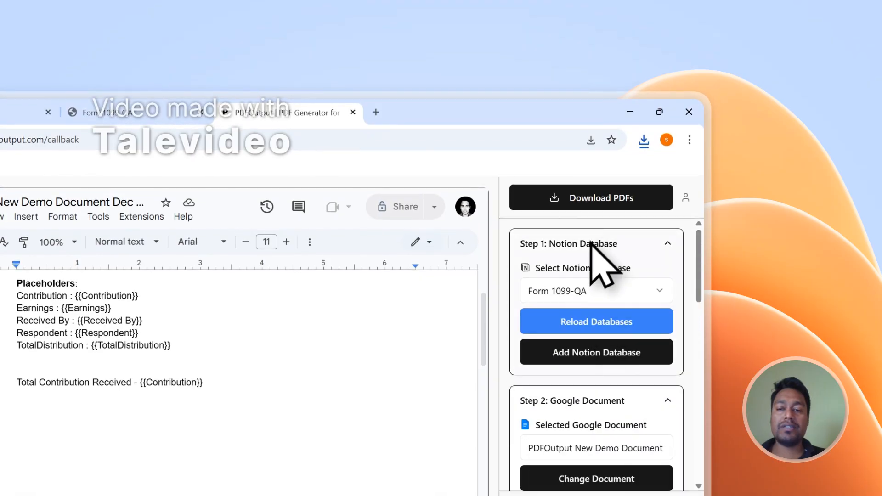
scroll(594, 267, "down", 3)
left_click(157, 106)
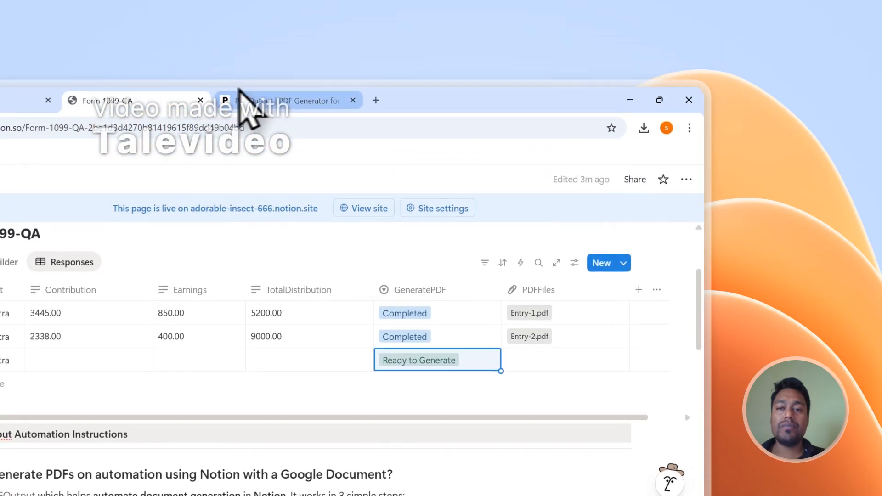
left_click(243, 94)
scroll(598, 294, "down", 3)
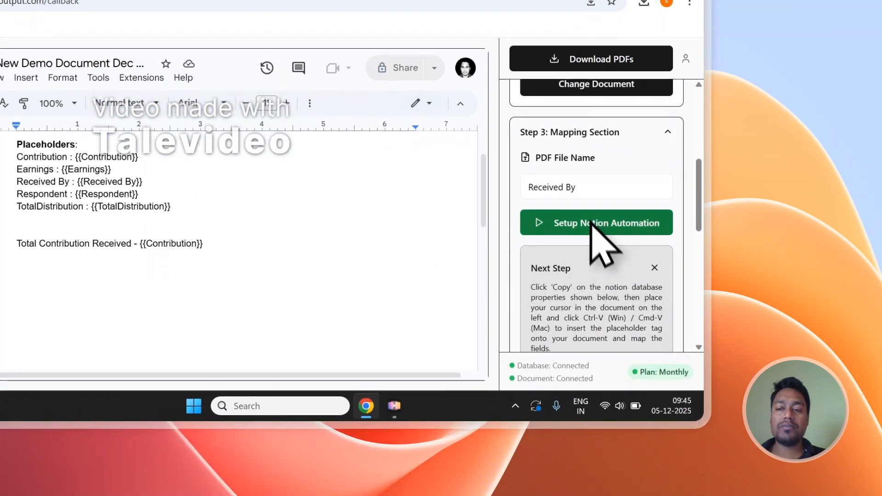
scroll(597, 239, "up", 3)
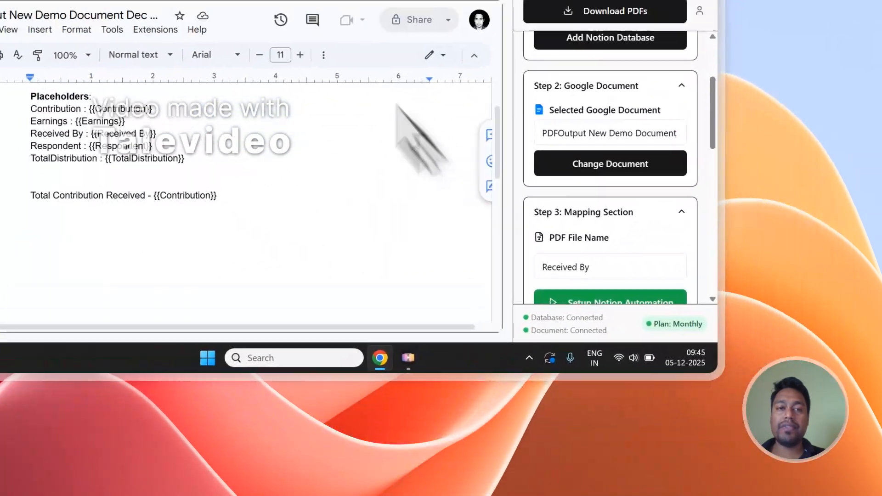
left_click(352, 83)
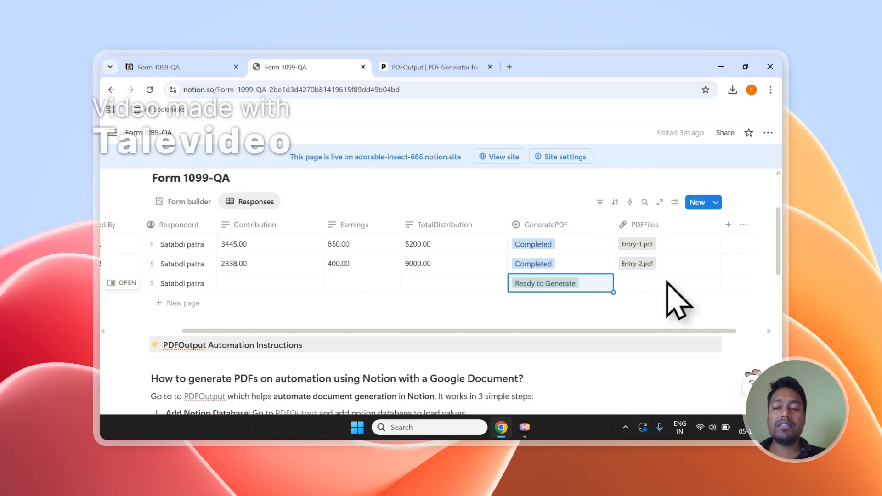
- Switch to PDFOutput, open its support chat to view the contact option and close it again
left_click(414, 67)
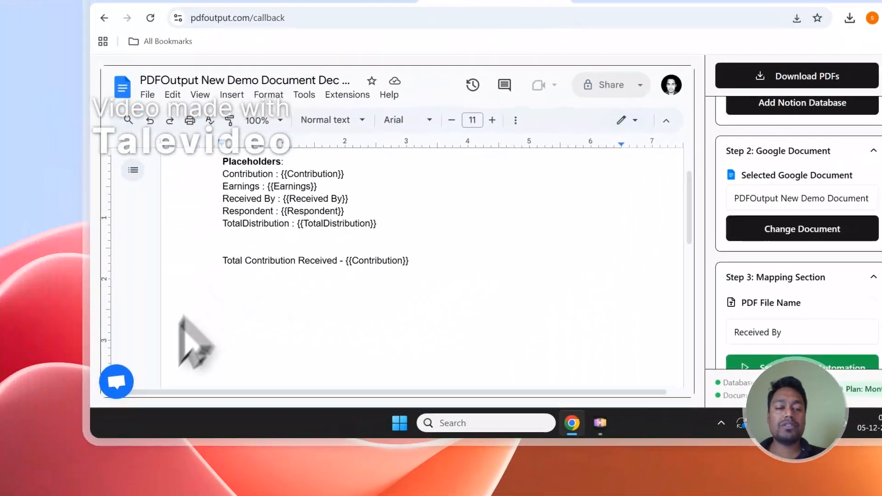
left_click(123, 379)
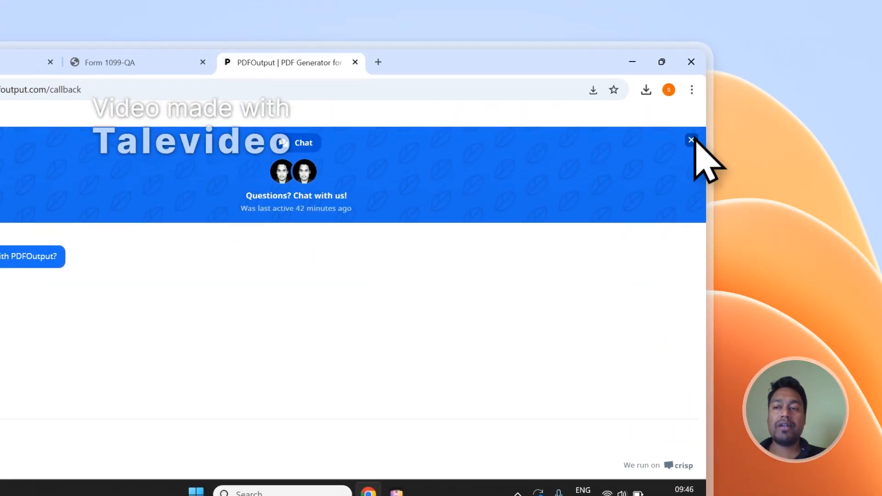
left_click(876, 143)
- Sign out of PDFOutput and open the website's Contact page to view the Send Message form
left_click(686, 193)
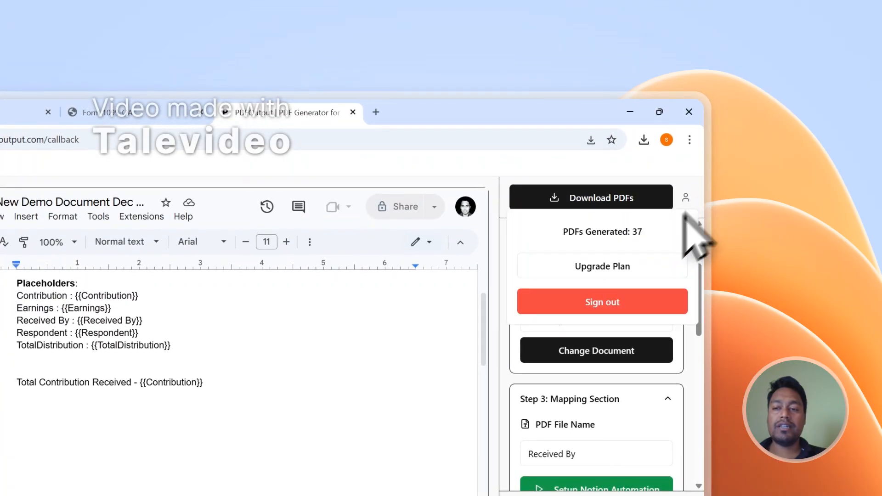
left_click(611, 303)
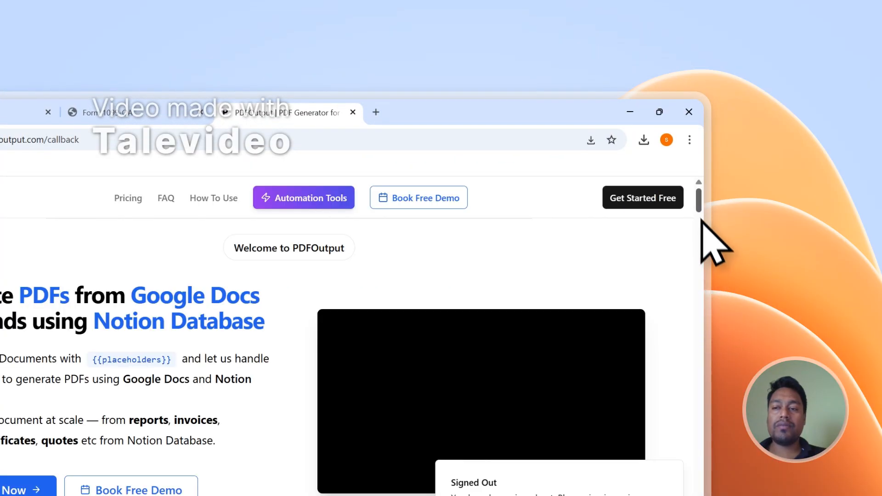
left_click_drag(699, 202, 707, 388)
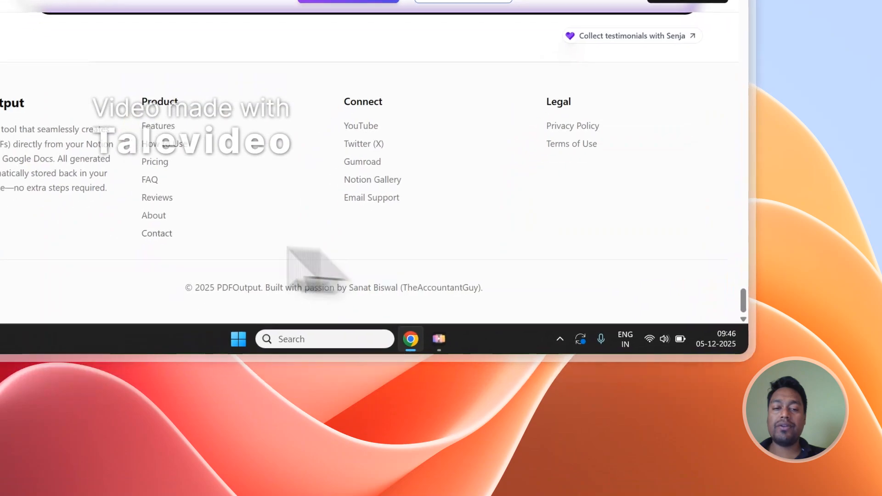
left_click(157, 233)
scroll(459, 119, "down", 2)
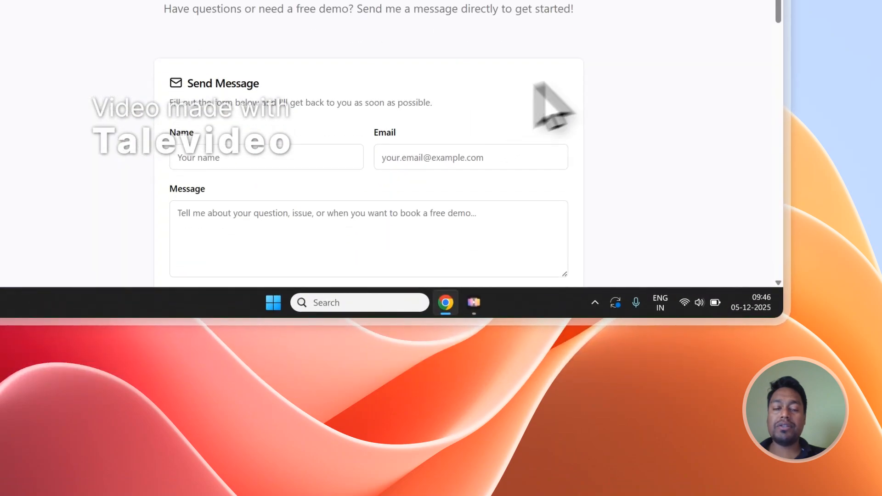
scroll(505, 87, "down", 2)
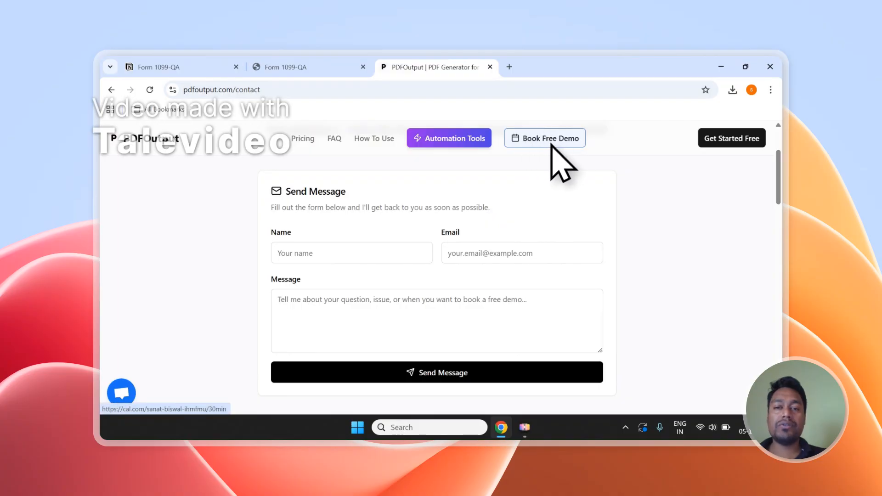
- Return to the Form 1099-QA responses table in Notion and review its entries and PDF files
left_click(334, 66)
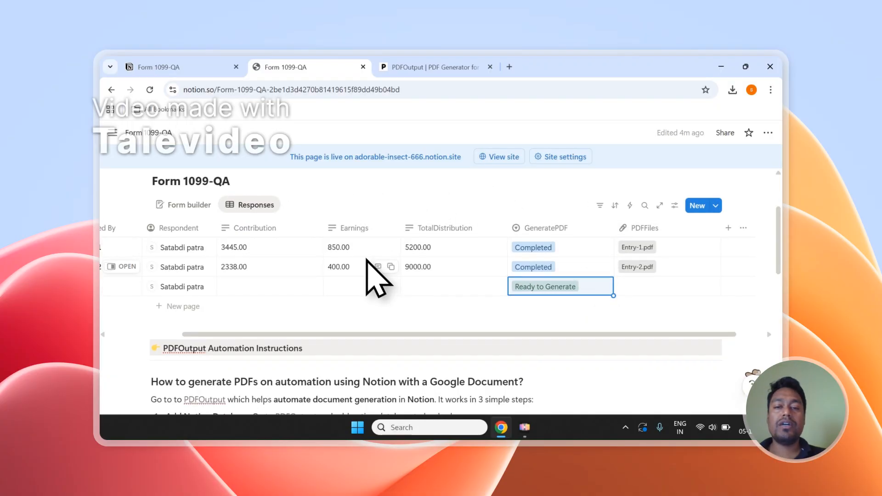
scroll(368, 266, "up", 1)
scroll(466, 287, "down", 1)
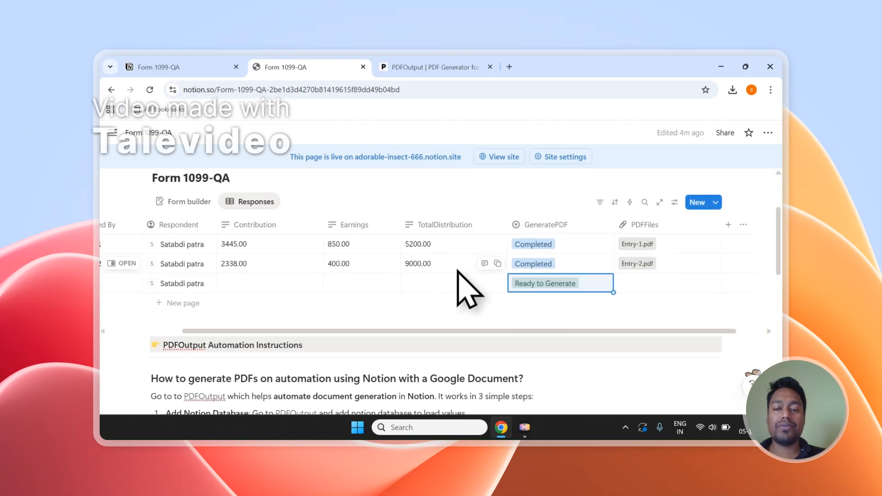